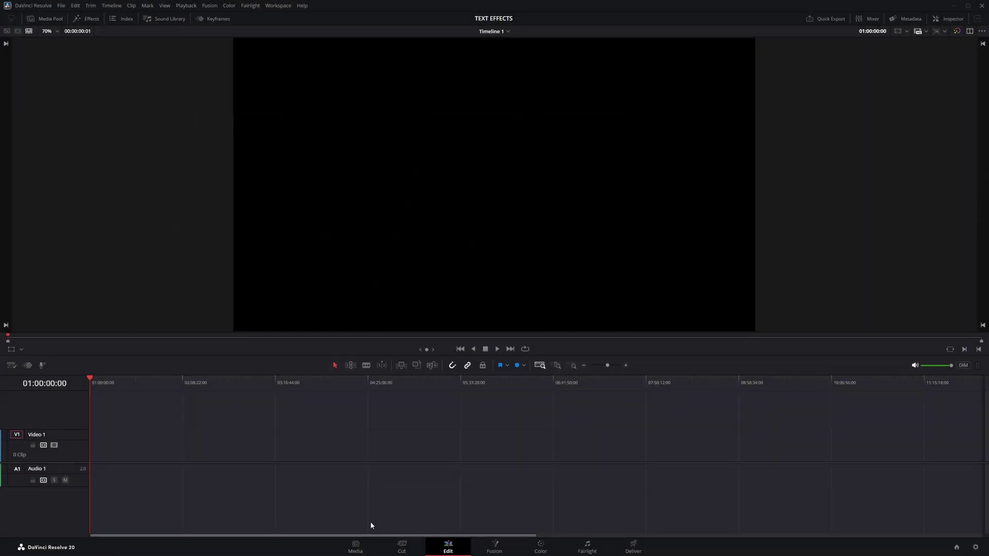
Drag a Fusion Composition from Toolbox > Effects onto Video 1
click(85, 21)
click(33, 94)
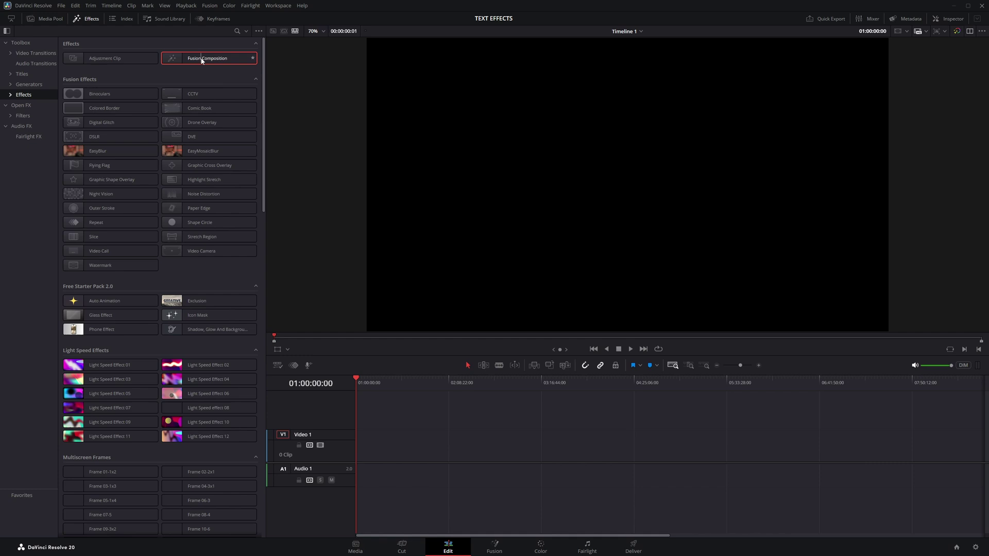
drag(202, 60, 354, 444)
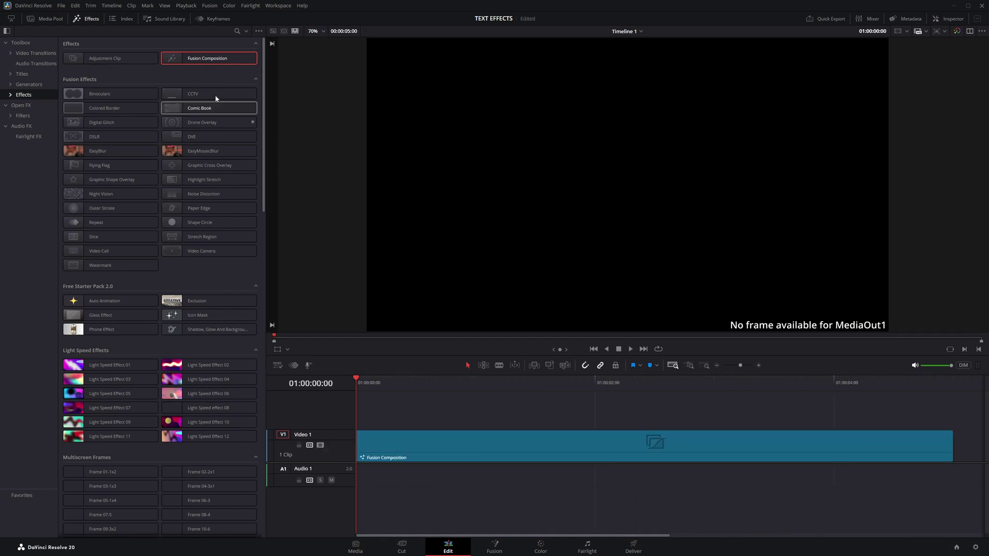
Open the composition in Fusion and add a Text1 node linked to MediaOut1
click(86, 19)
click(391, 445)
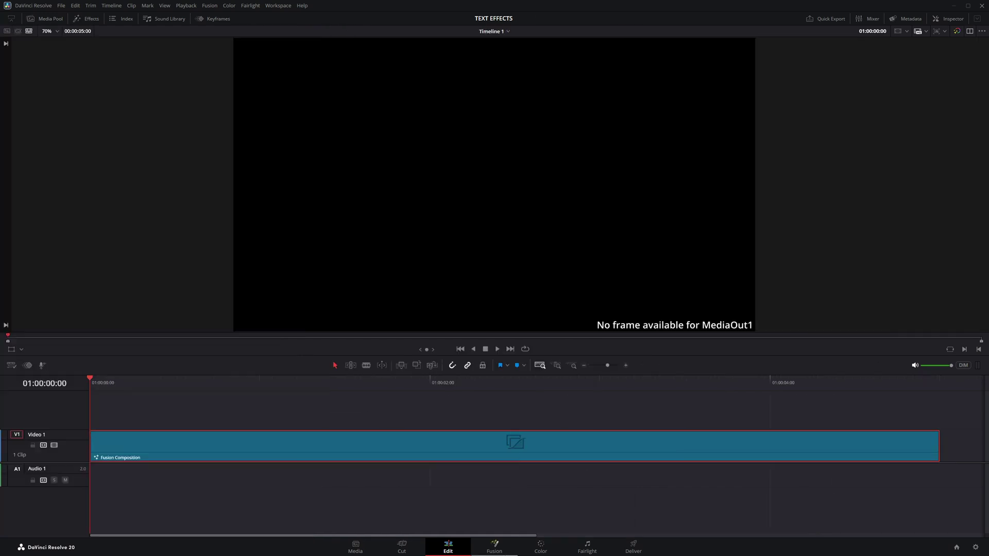
click(493, 548)
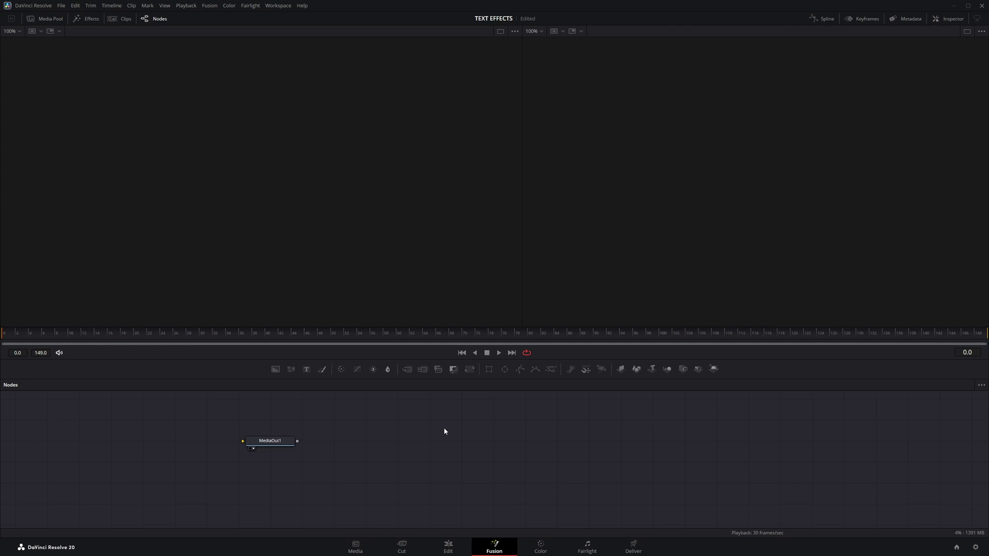
click(309, 370)
drag(27, 420, 284, 446)
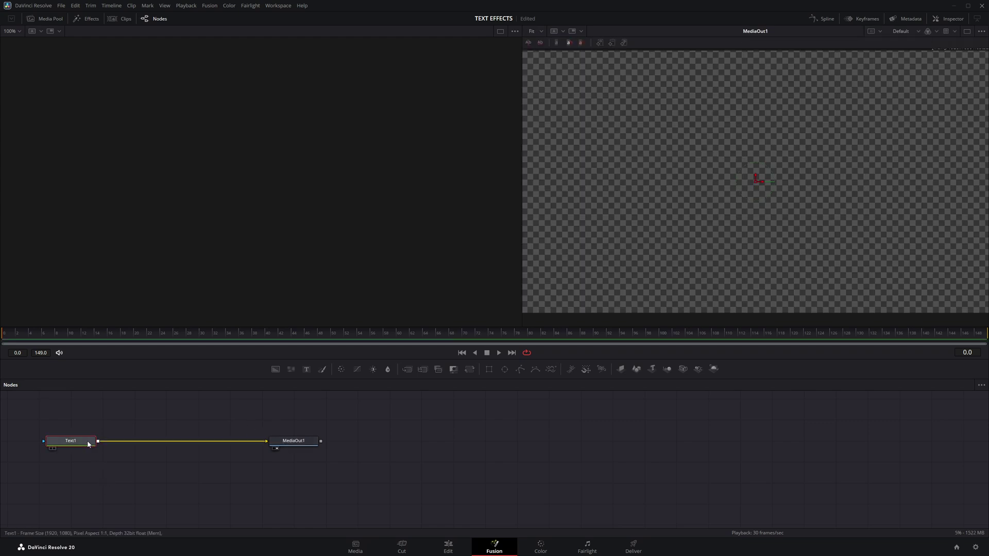
Enter DAVINCI as the text, in MODERNIZ font at size 0.2283
click(950, 19)
click(861, 132)
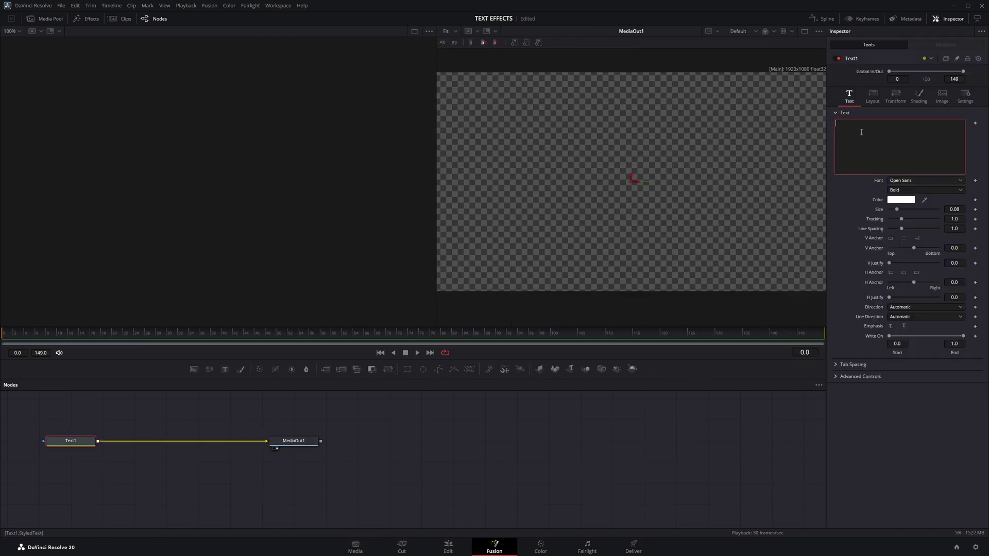
text(DAVINCI)
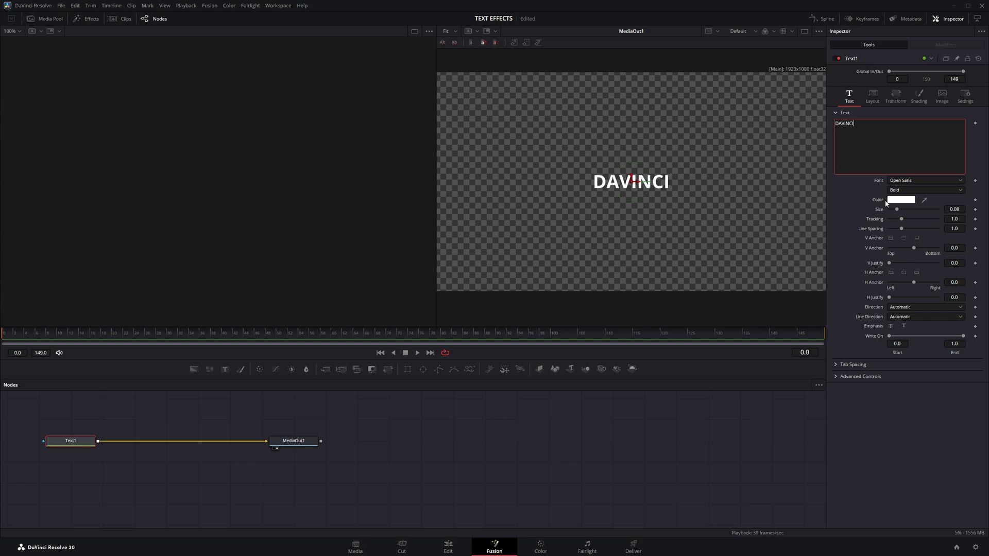
click(915, 180)
click(901, 200)
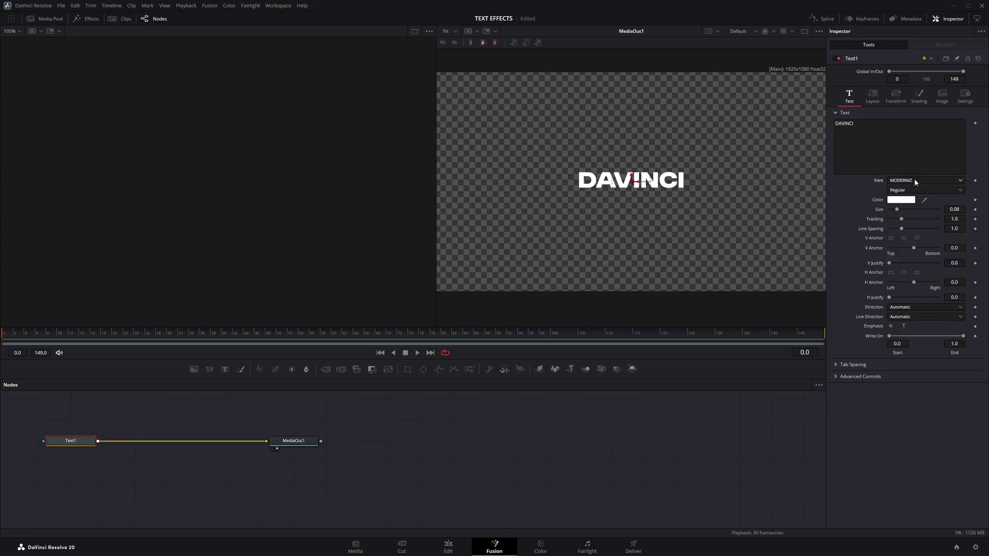
click(912, 209)
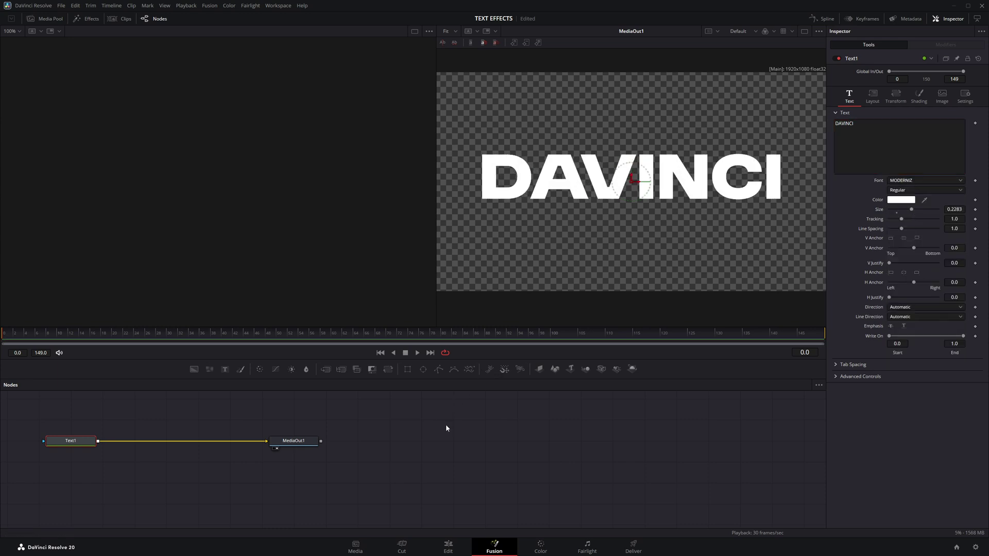
Add a Rectangle mask to Text1: 0.833 x 0.535, center X 0.459, soft edge 0.0976
click(408, 368)
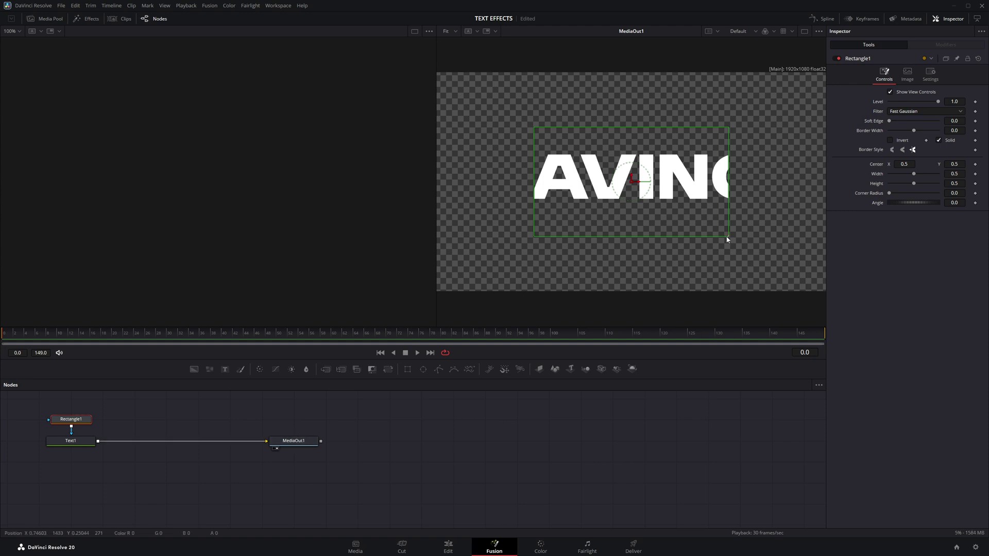
drag(728, 238, 793, 242)
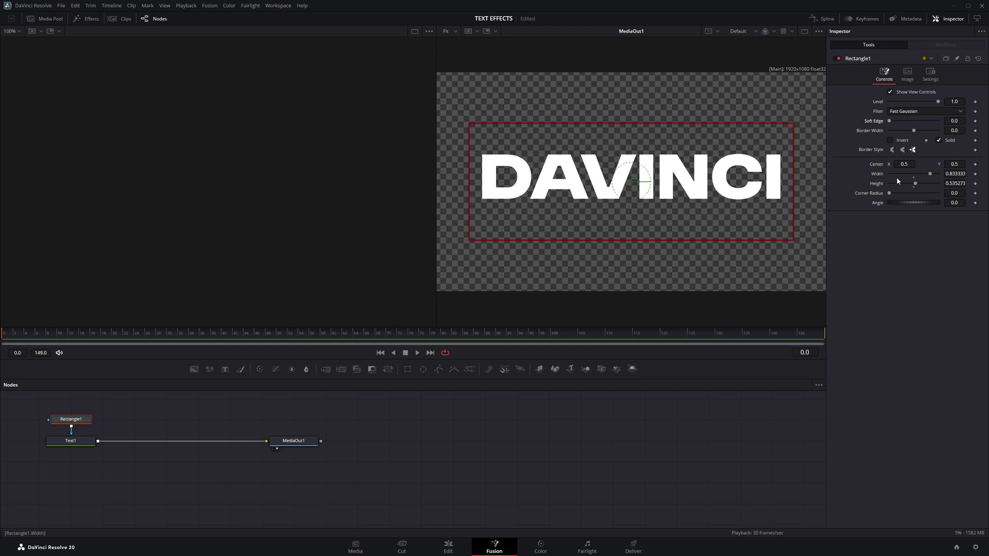
drag(906, 164, 871, 163)
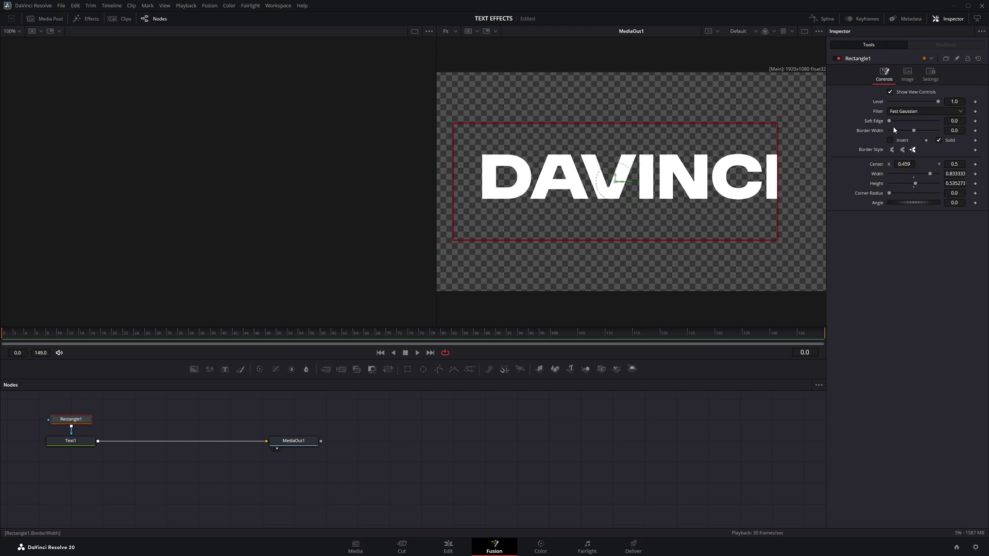
drag(891, 121, 916, 124)
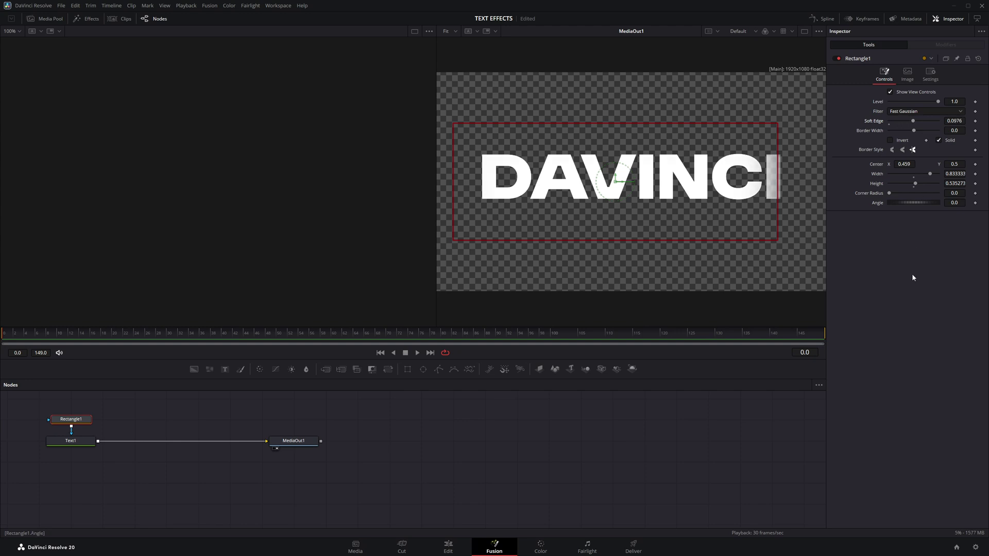
Keyframe the mask's Center X at -0.374 to hide the text, and save
drag(914, 166, 586, 159)
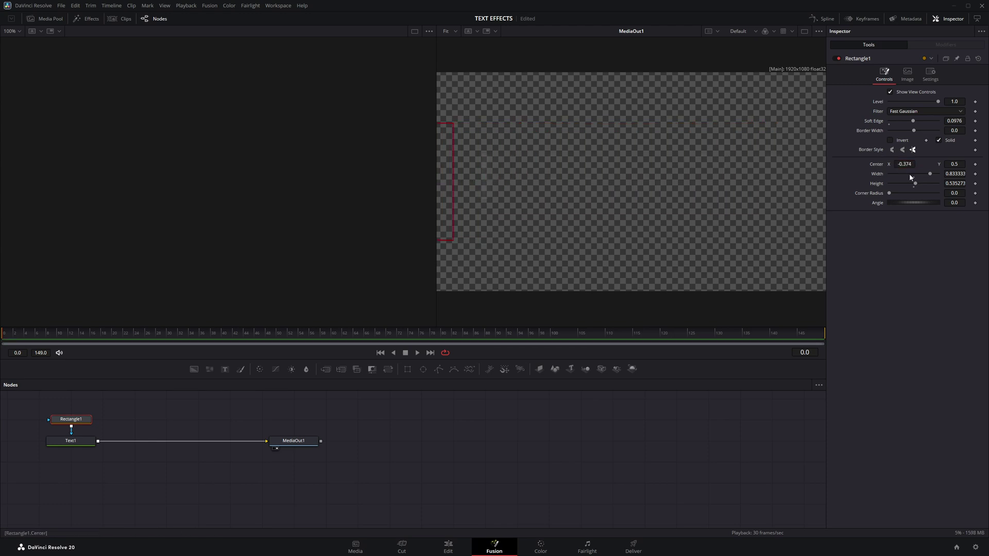
click(975, 165)
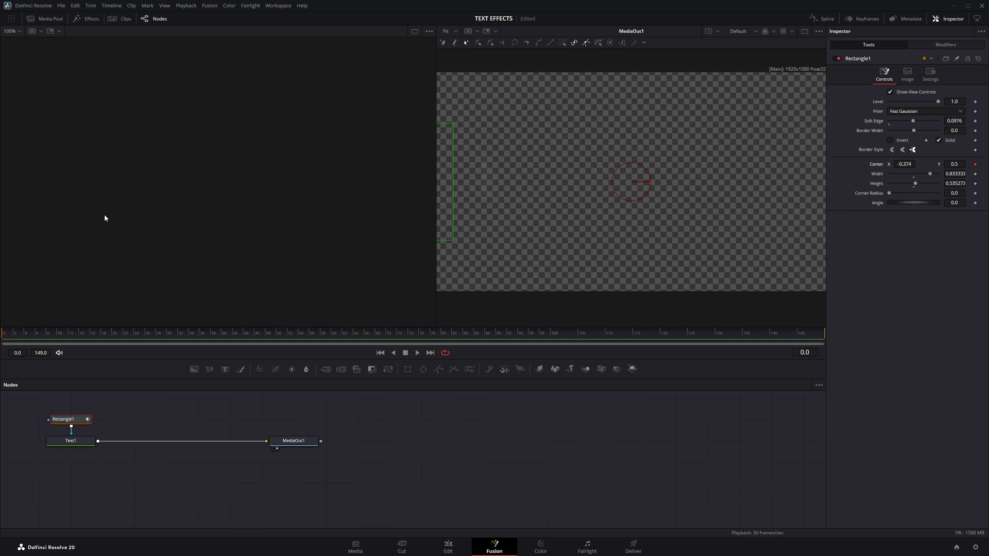
key(ctrl+s)
Move the mask right to reveal DAVINCI, then set Center X to 1.4 at frame 115
drag(901, 164, 955, 164)
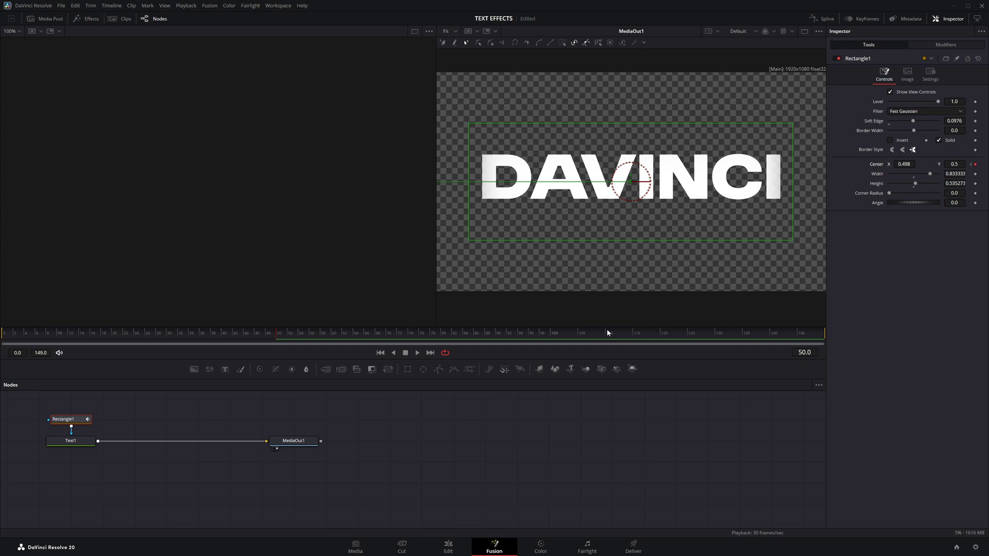
click(635, 334)
drag(905, 164, 966, 164)
double_click(903, 164)
text(1.4)
key(Return)
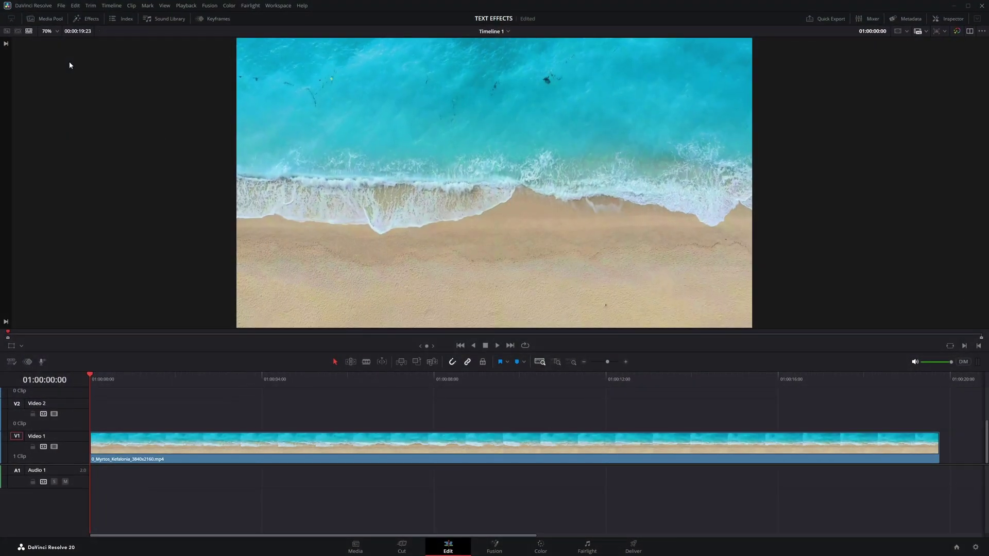
Open the beach clip in Fusion and merge a Text+ node over MediaIn1
click(504, 550)
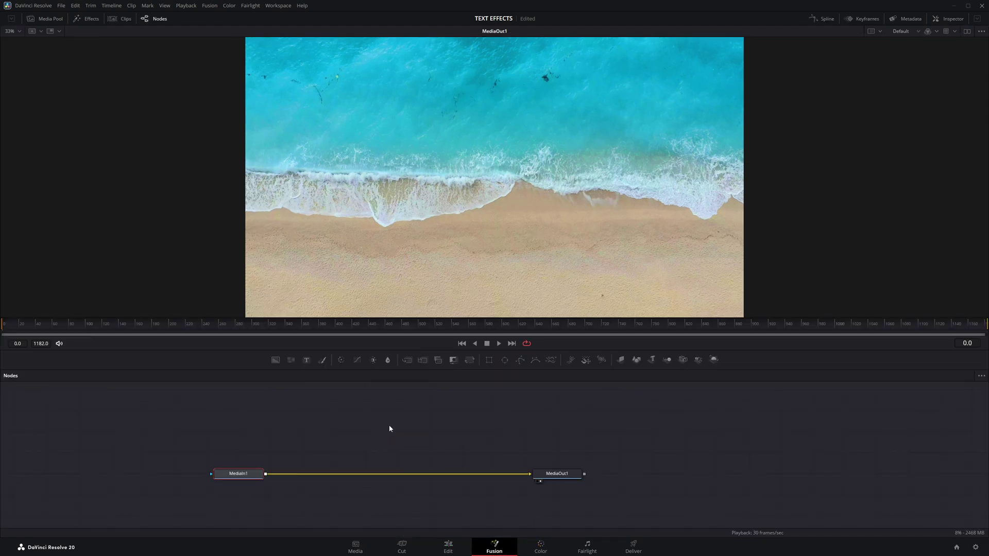
drag(308, 362, 267, 473)
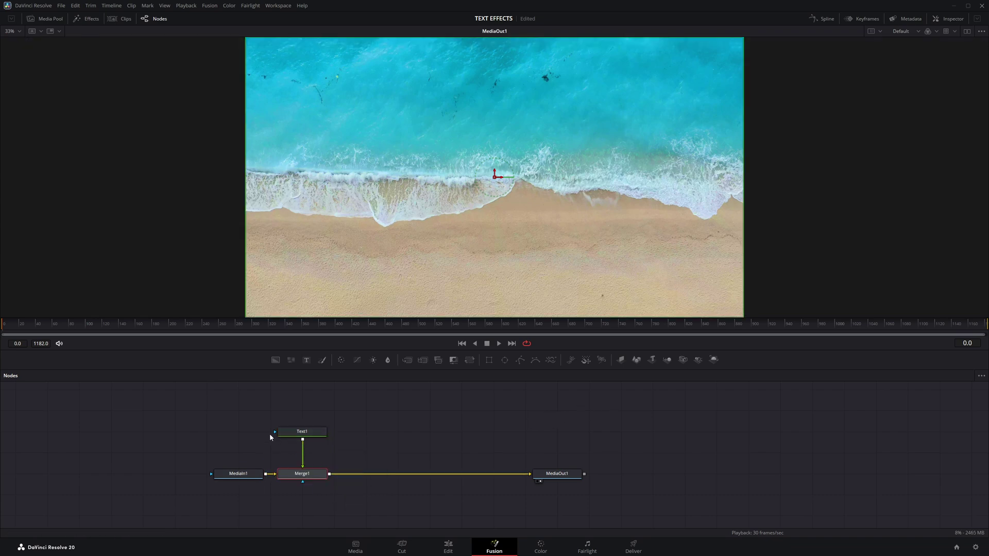
Make Text1 read BEACH in Georgia at size 0.185
click(302, 433)
click(945, 19)
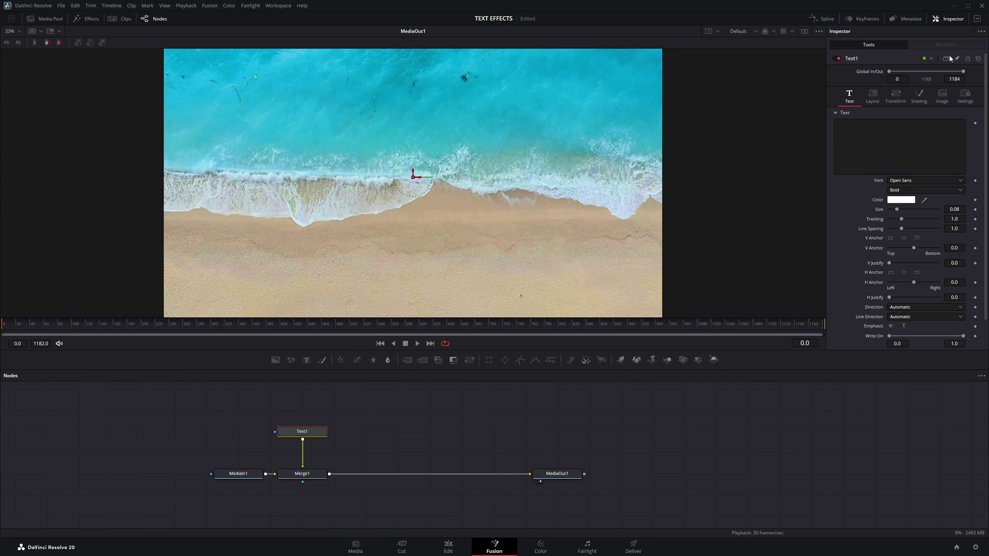
click(908, 124)
text(BEACH)
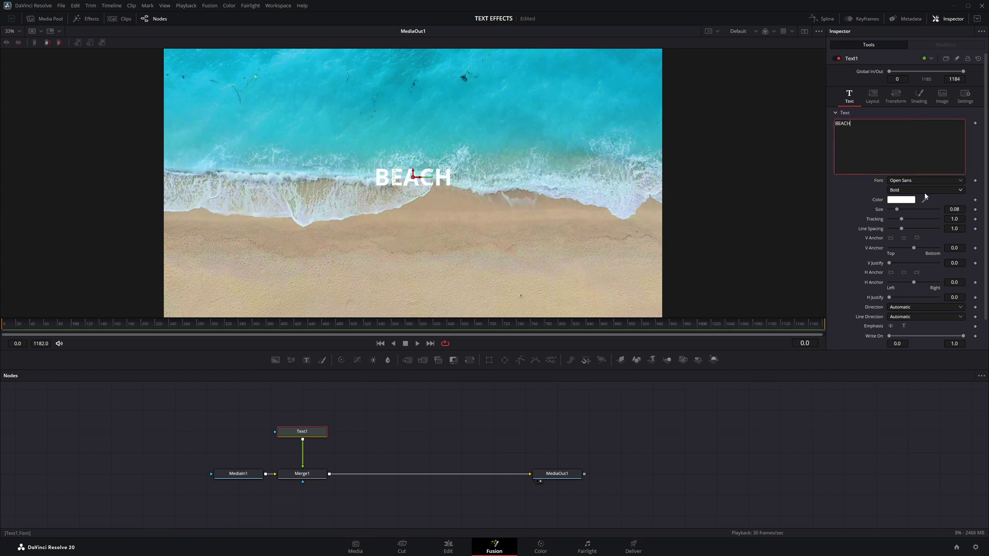
click(929, 181)
click(937, 206)
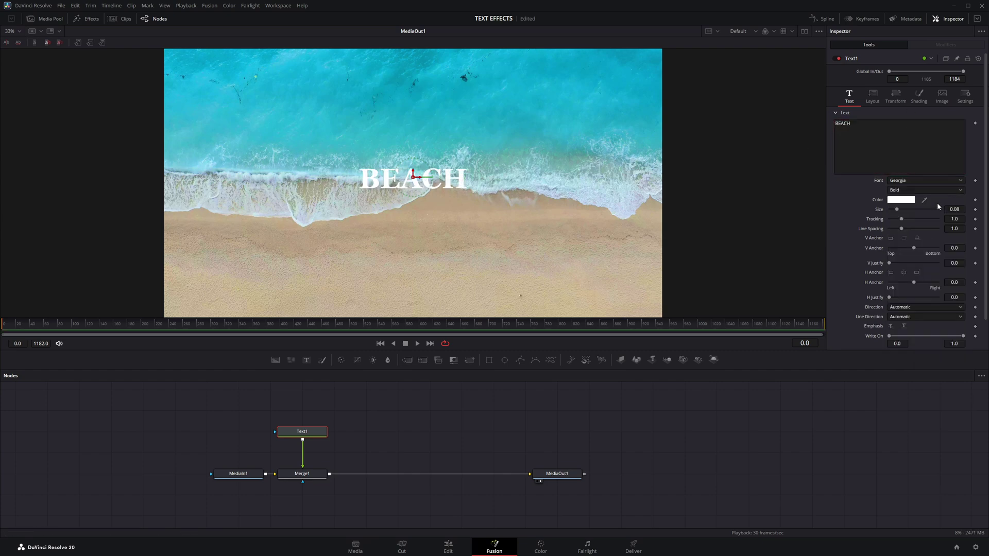
drag(897, 209, 904, 211)
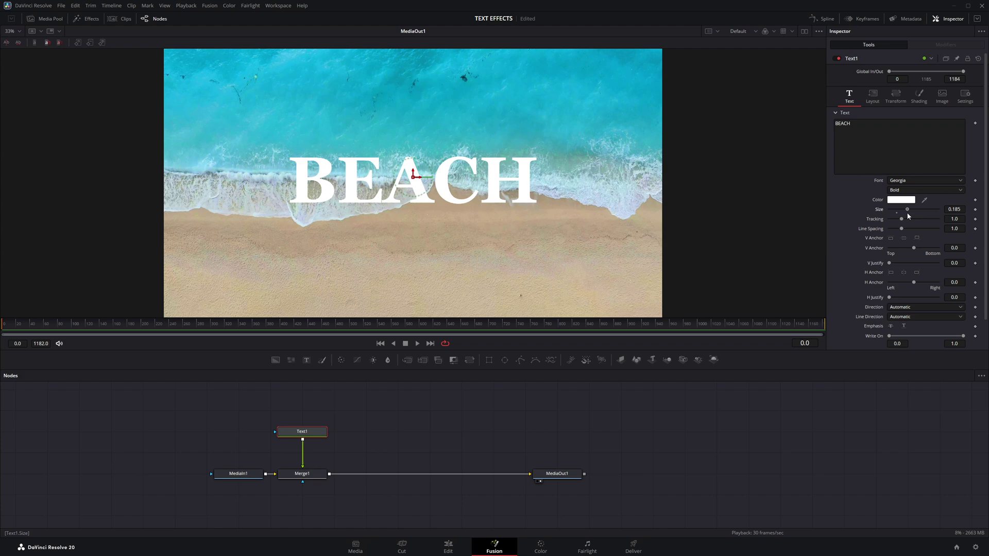
Position BEACH at center 0.501, 0.636 over the water
click(878, 102)
drag(907, 131, 913, 131)
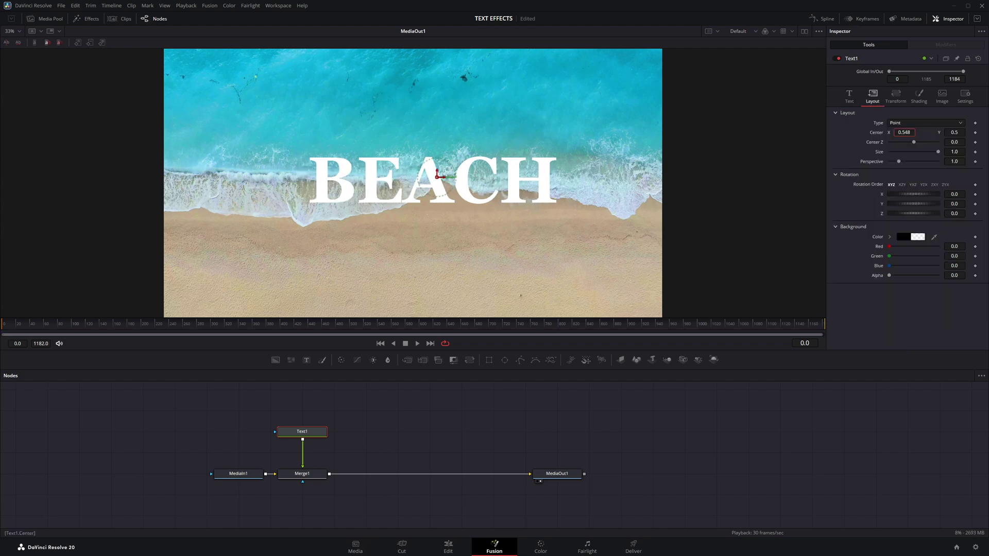
drag(411, 175, 414, 137)
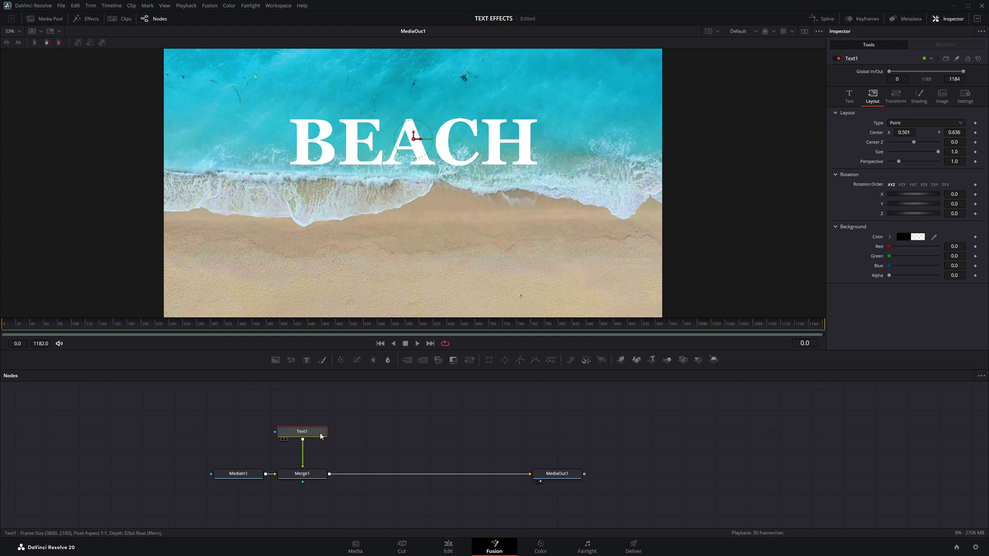
Paste a copy of the BEACH text node and combine both through a new Merge2
key(ctrl+v)
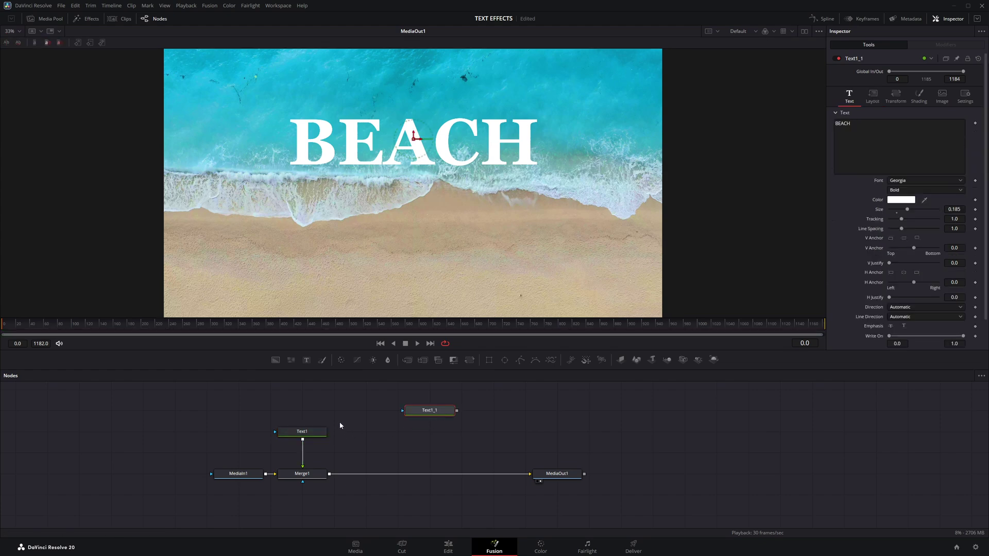
drag(308, 434, 308, 413)
click(307, 412)
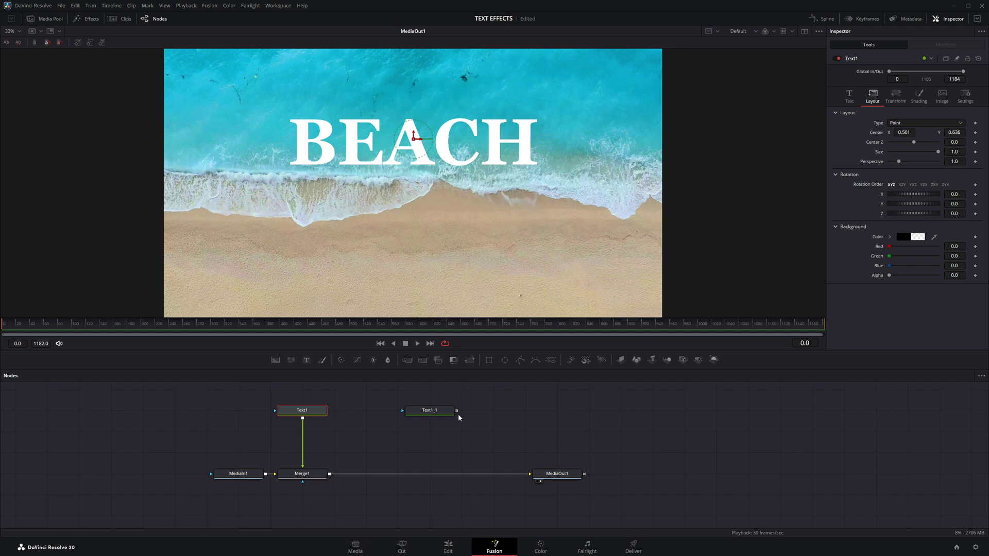
drag(456, 411, 303, 418)
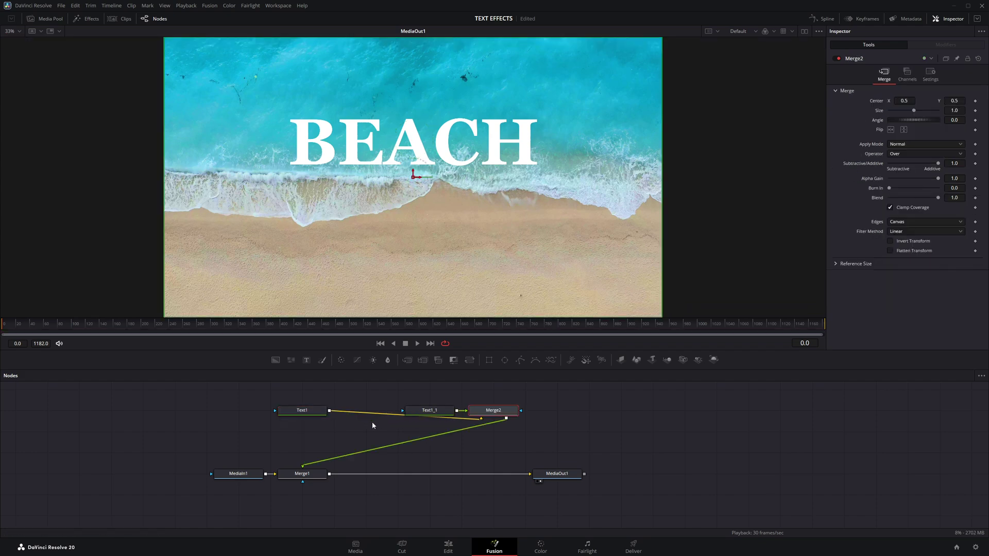
click(442, 412)
drag(484, 412, 386, 437)
drag(302, 474, 397, 473)
drag(430, 411, 523, 433)
drag(302, 410, 206, 431)
click(413, 386)
Insert a Transform1 between Text1 and Merge2 with Flip Vertical on
drag(446, 362, 304, 437)
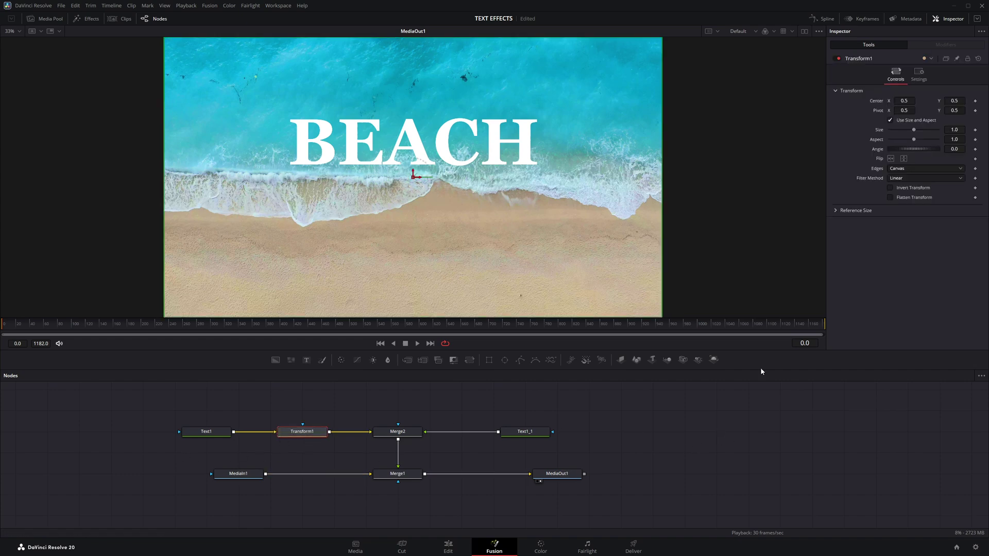
click(904, 161)
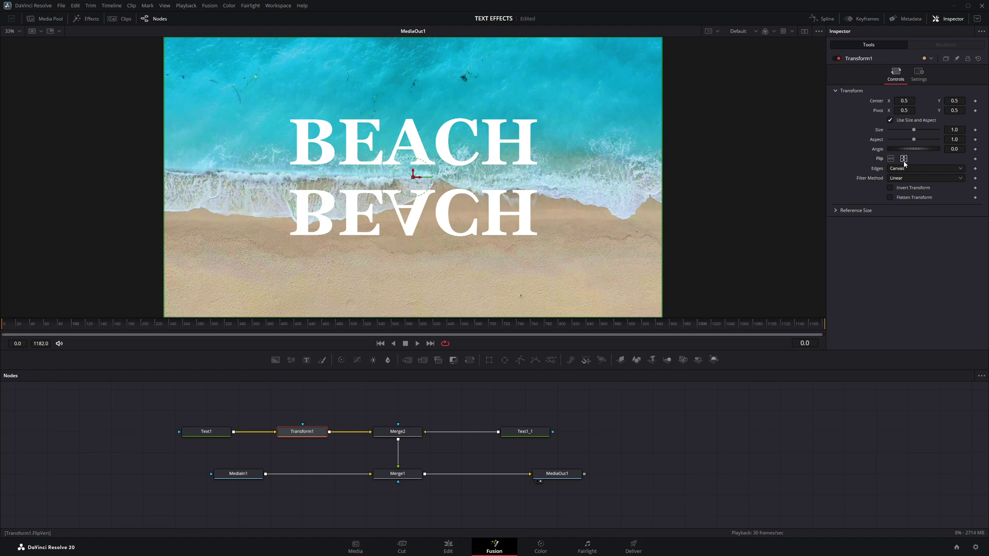
click(206, 433)
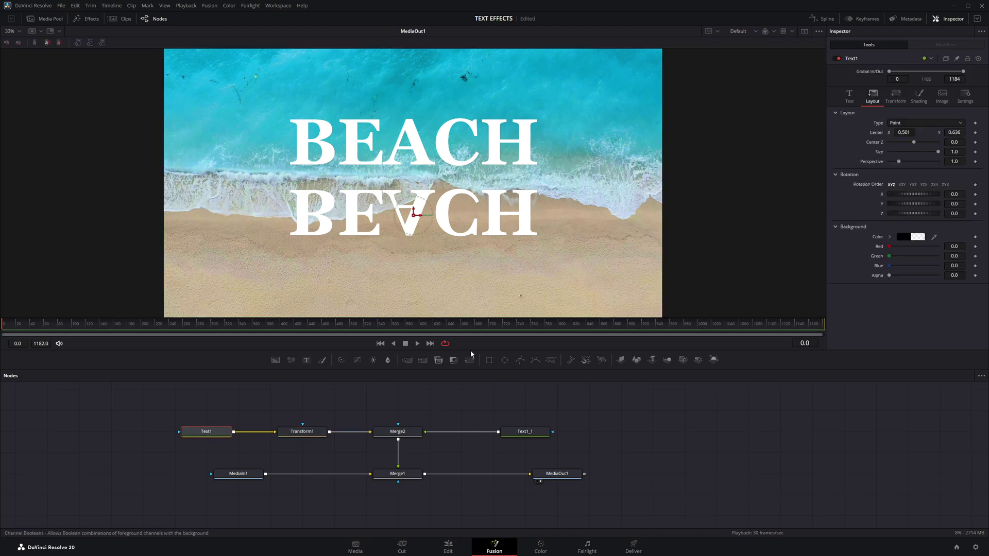
Add a Rectangle mask 0.525 x 0.481 with soft edge 0.0787 and center Y 0.257
click(489, 360)
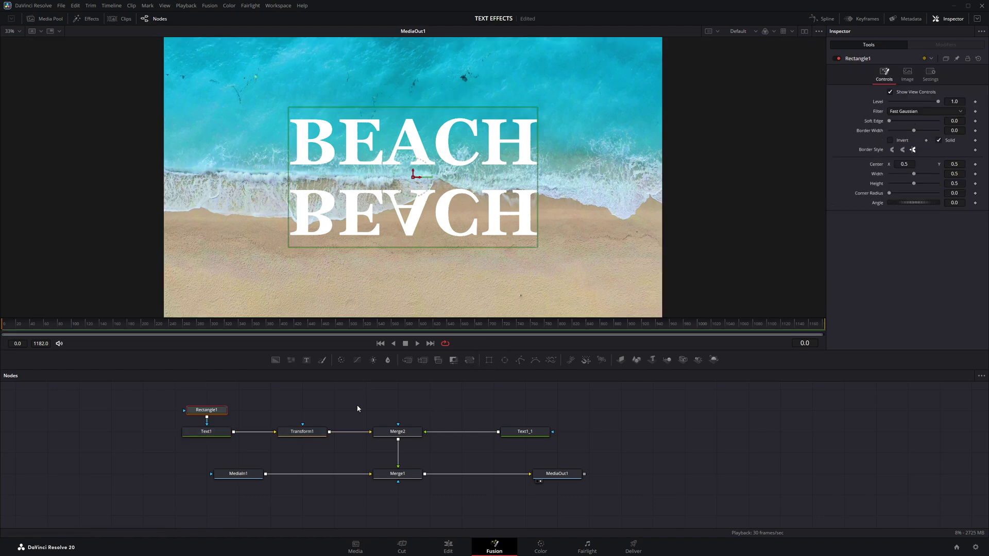
drag(537, 248, 544, 245)
drag(954, 164, 941, 165)
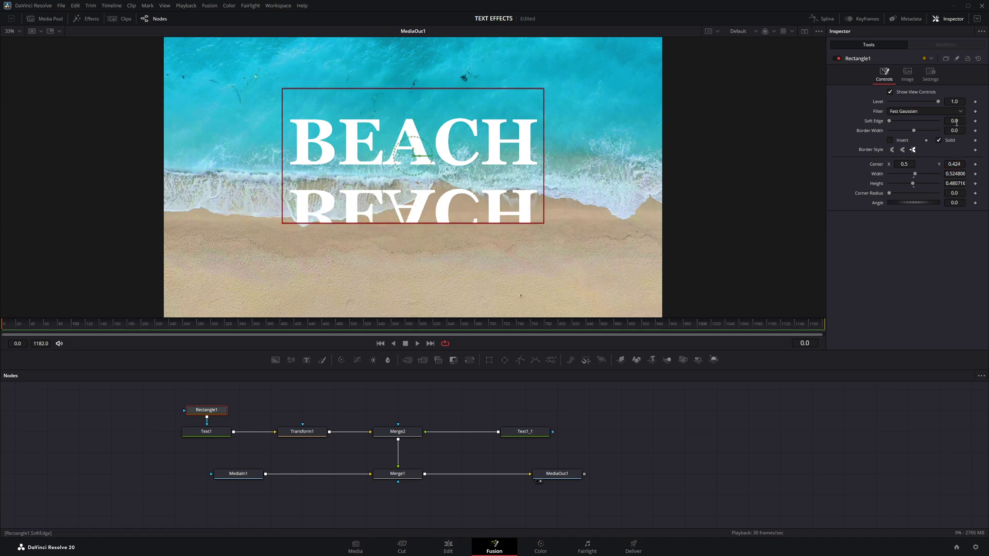
drag(889, 121, 910, 128)
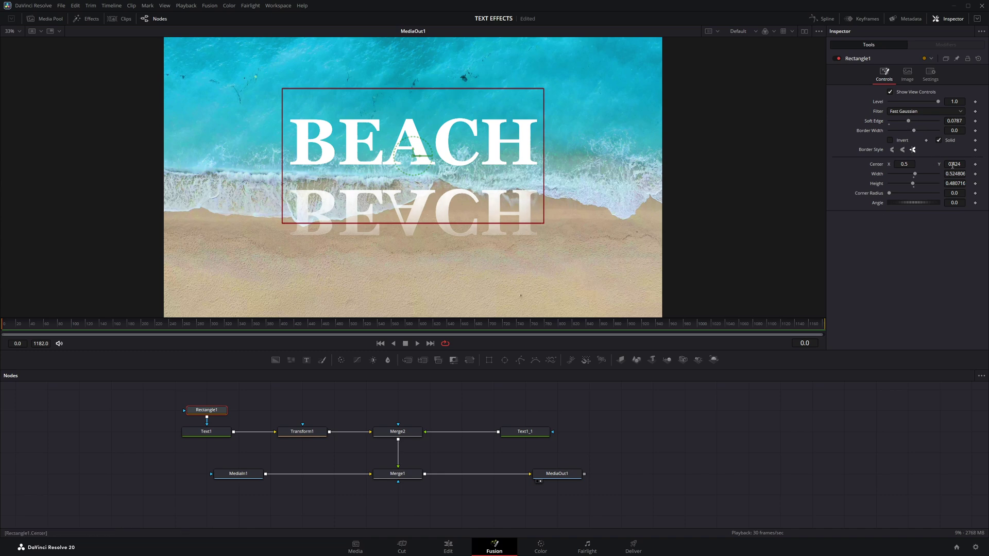
drag(952, 164, 944, 164)
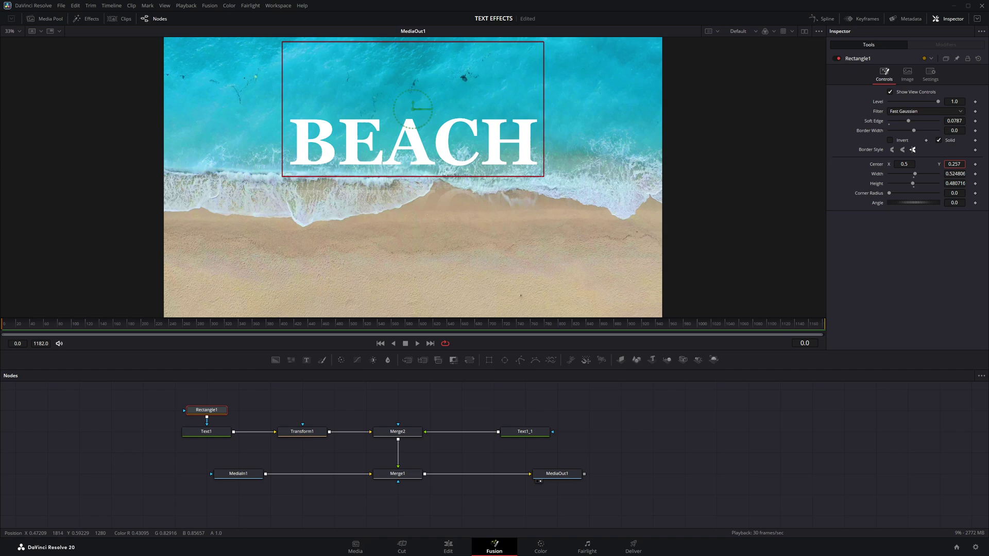
Keyframe the mask center, raise Center Y to 0.393 at frame 81, and preview playback
click(975, 165)
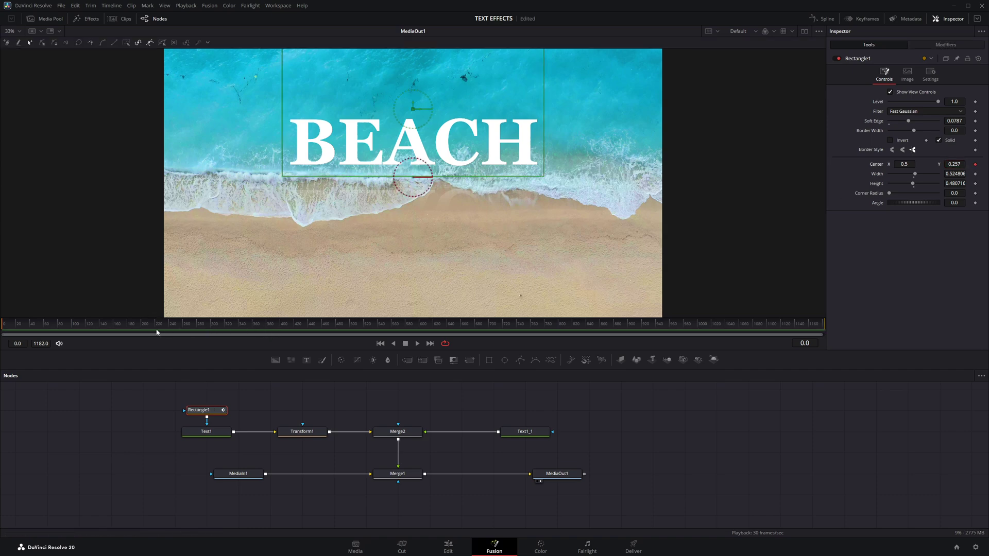
click(61, 325)
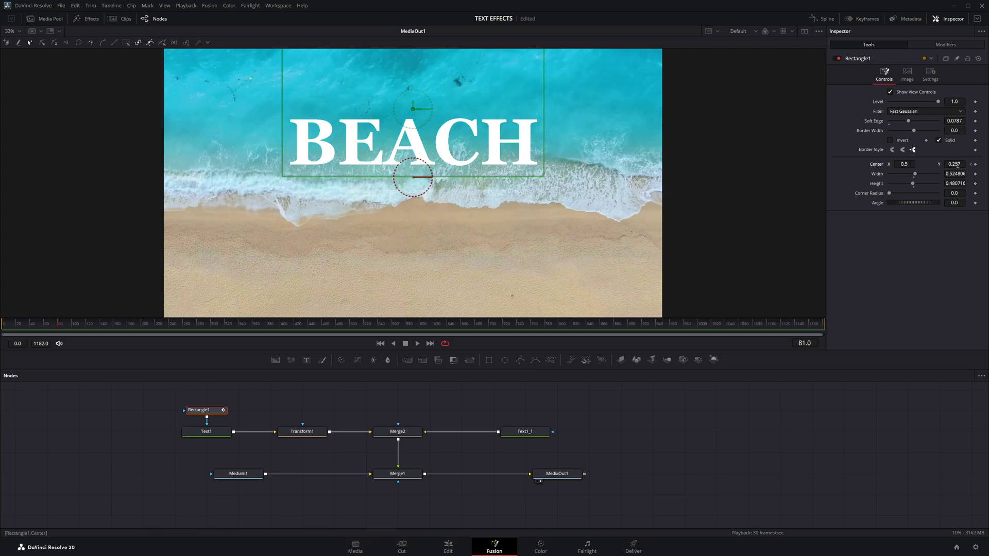
drag(954, 163, 966, 163)
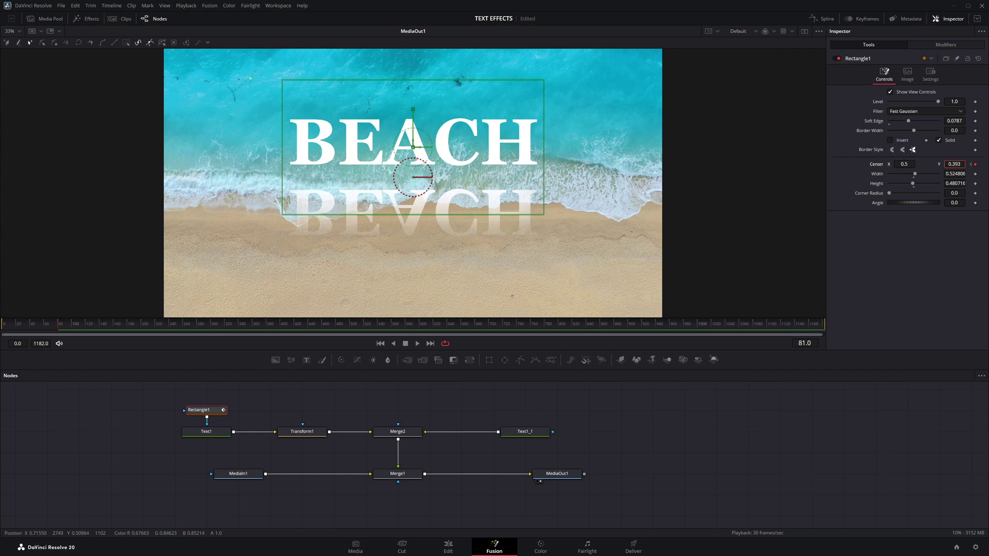
click(447, 547)
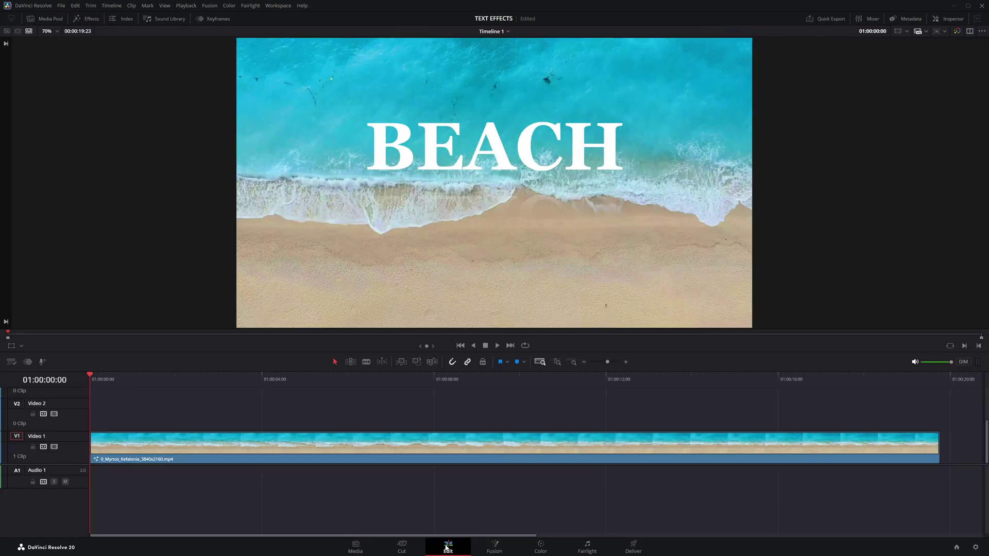
key(space)
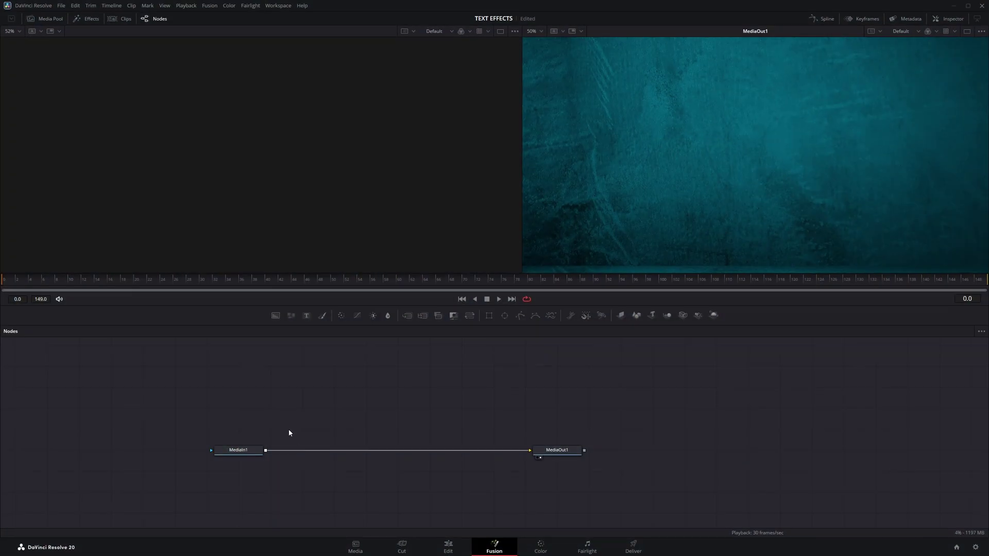
Add a Text+ node in the left viewer reading DAVINCI
click(306, 315)
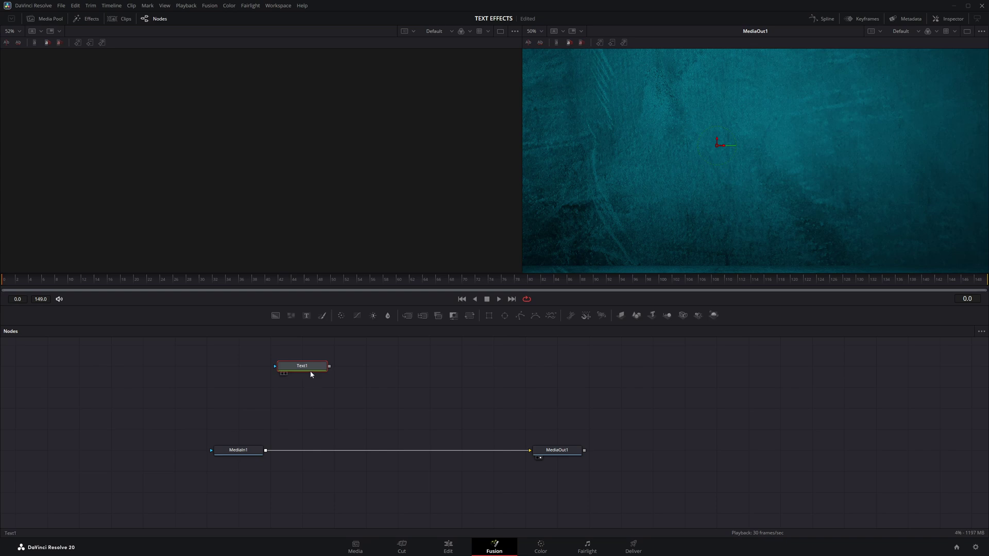
key(1)
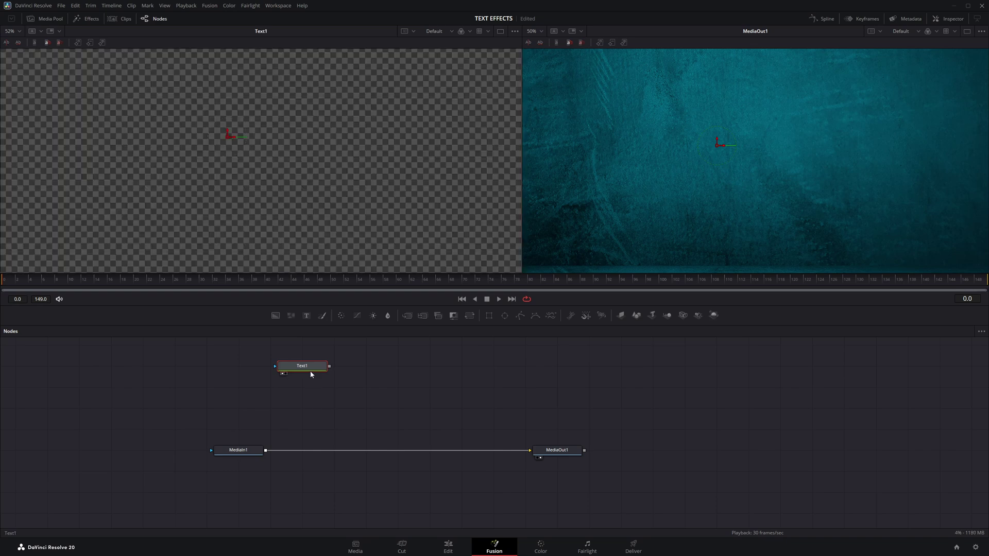
click(954, 22)
click(884, 140)
text(DAVINCI)
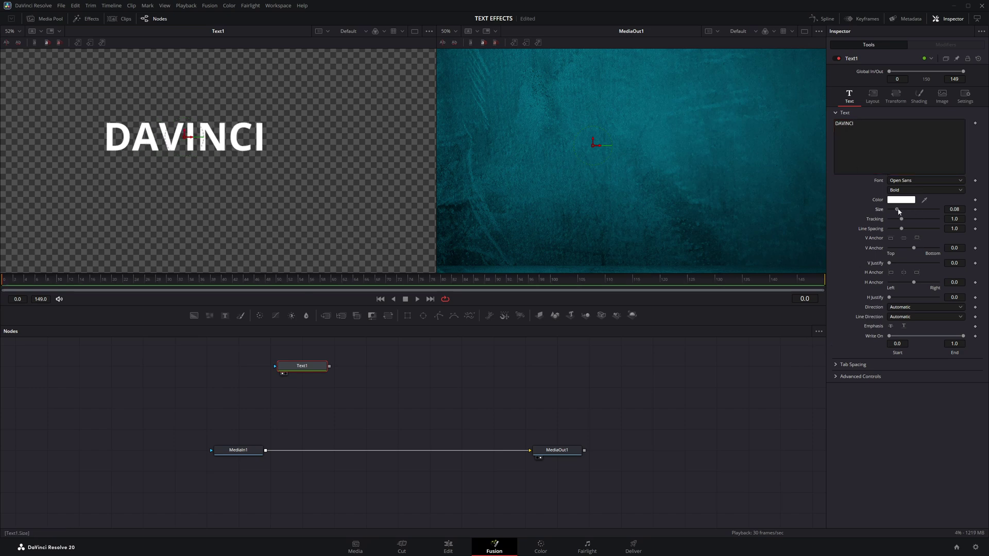
Set the DAVINCI font to Bebas Neue at size 0.2087
drag(897, 209, 903, 209)
click(909, 181)
text(bebas)
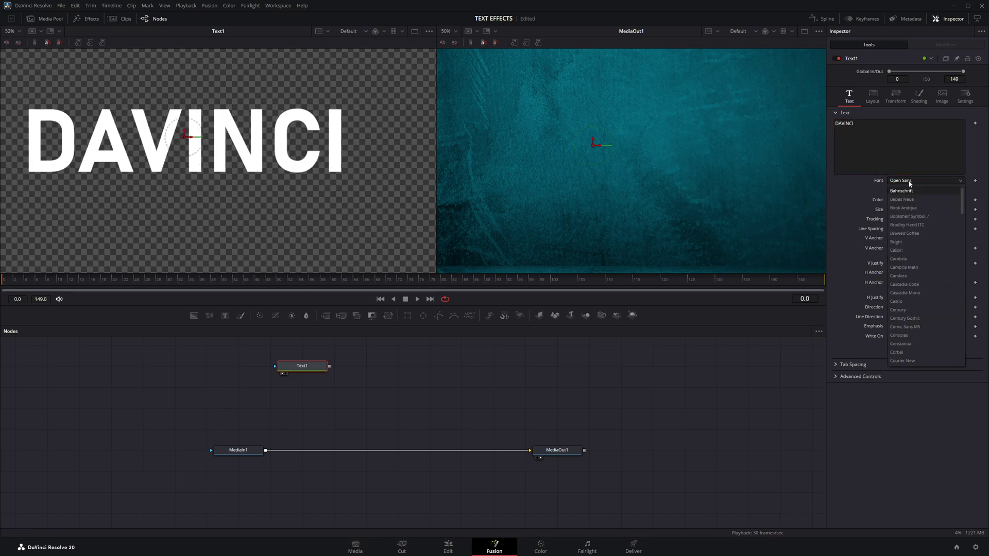
key(Return)
drag(904, 209, 910, 211)
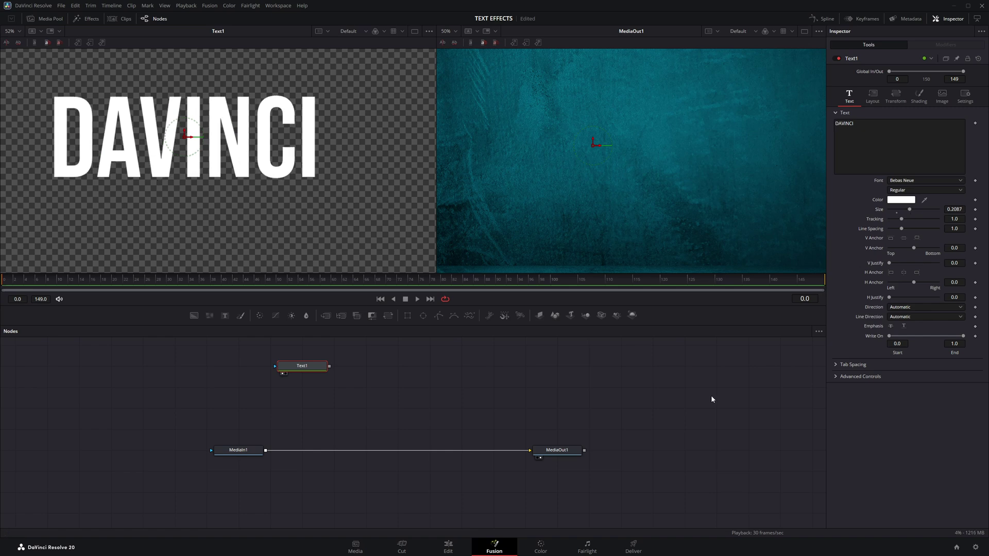
Color the text light green #aaff7f
click(905, 201)
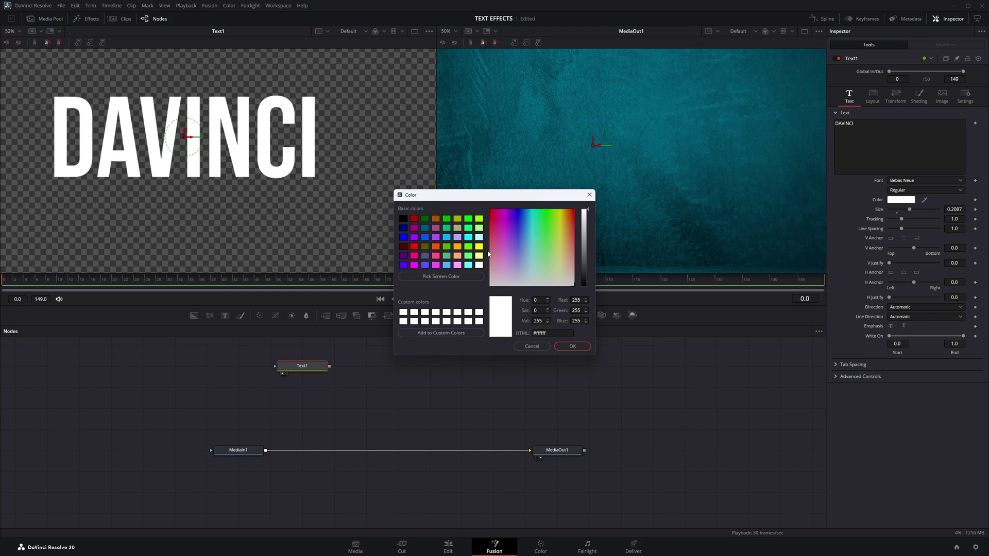
click(479, 228)
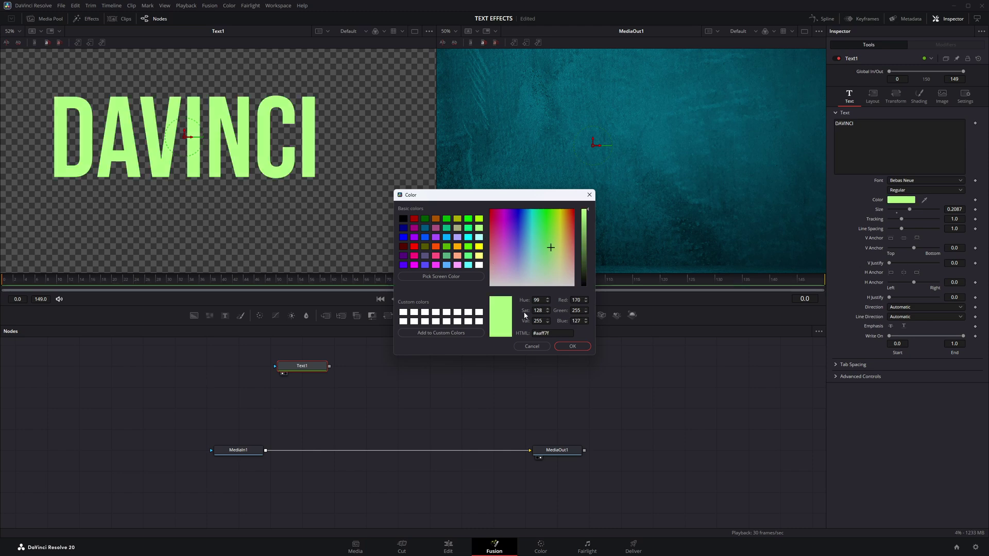
click(558, 346)
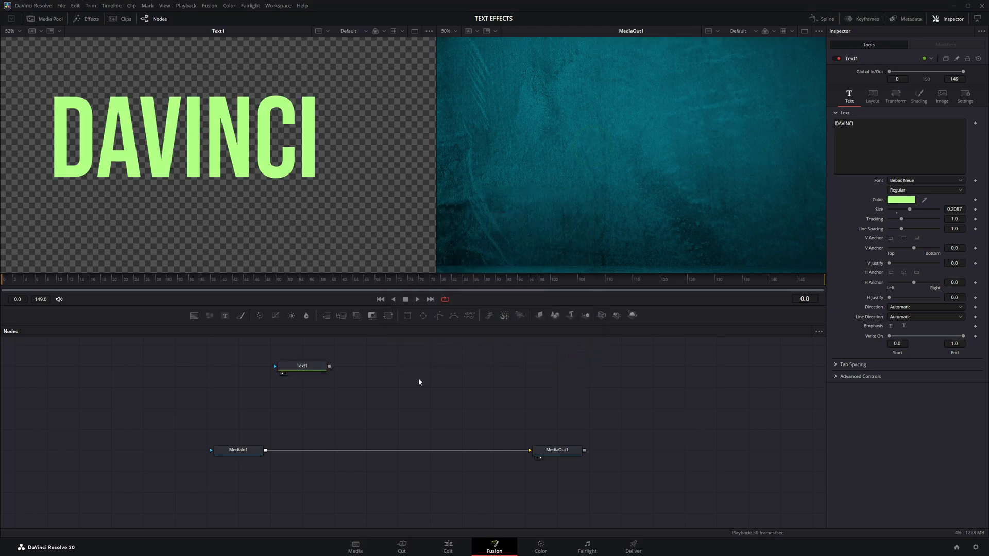
Paste the DAVINCI text copies and merge Text1 over the teal texture through Merge1
key(ctrl+v)
key(ctrl+v)
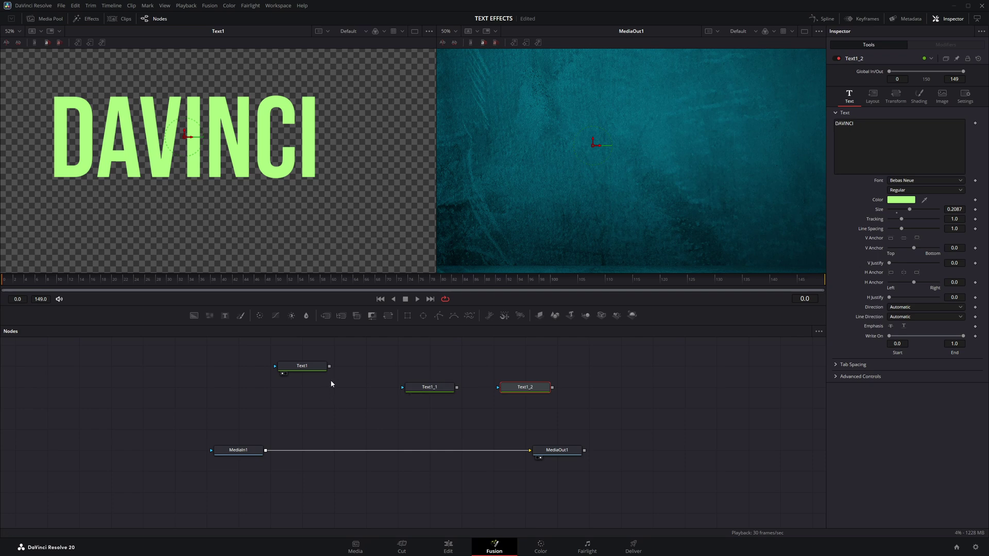
drag(329, 366, 265, 451)
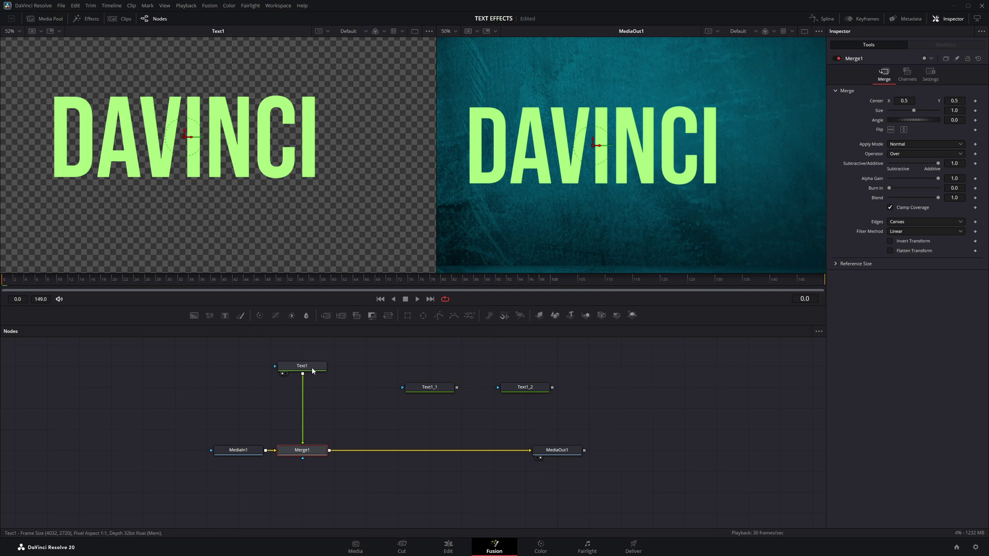
drag(312, 370, 318, 433)
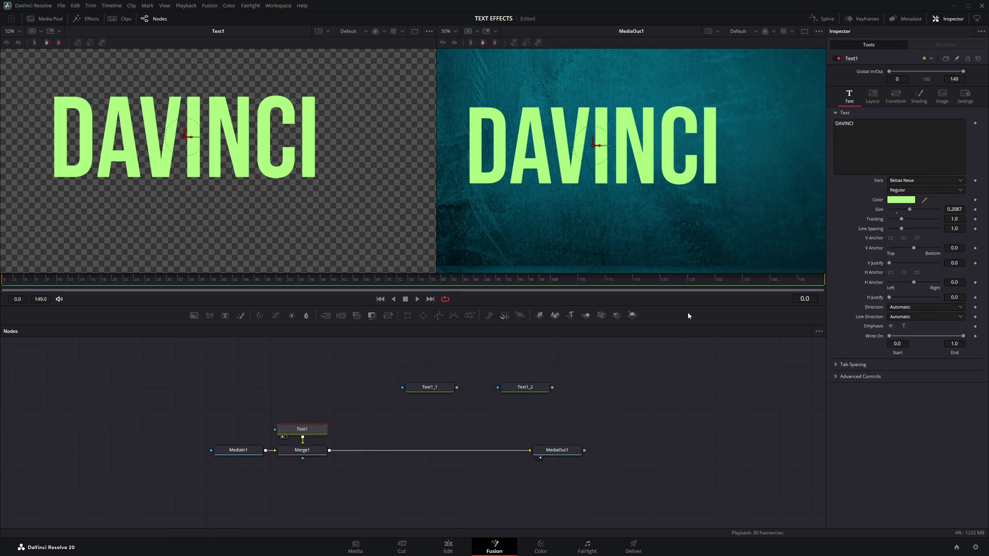
Recolour Text1's lettering to black (#000000)
click(900, 200)
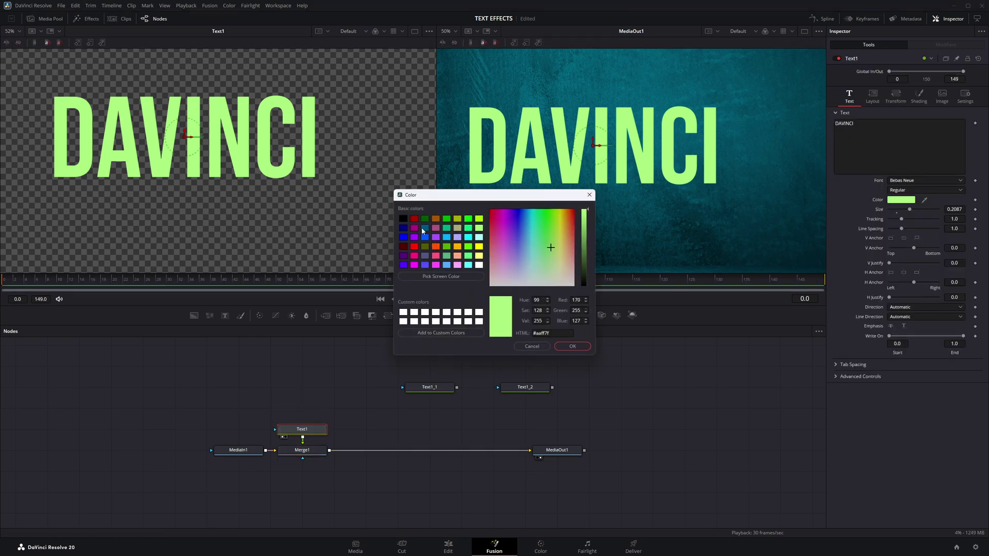
click(404, 220)
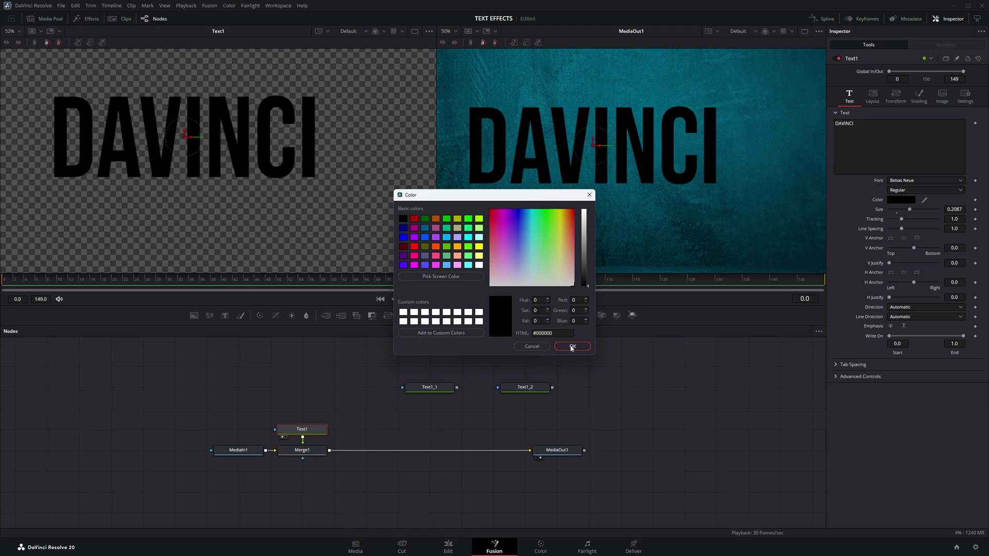
click(572, 346)
Add a Box Blur after the green Text1_1 copy and raise its strength to about 0.66
click(442, 389)
key(1)
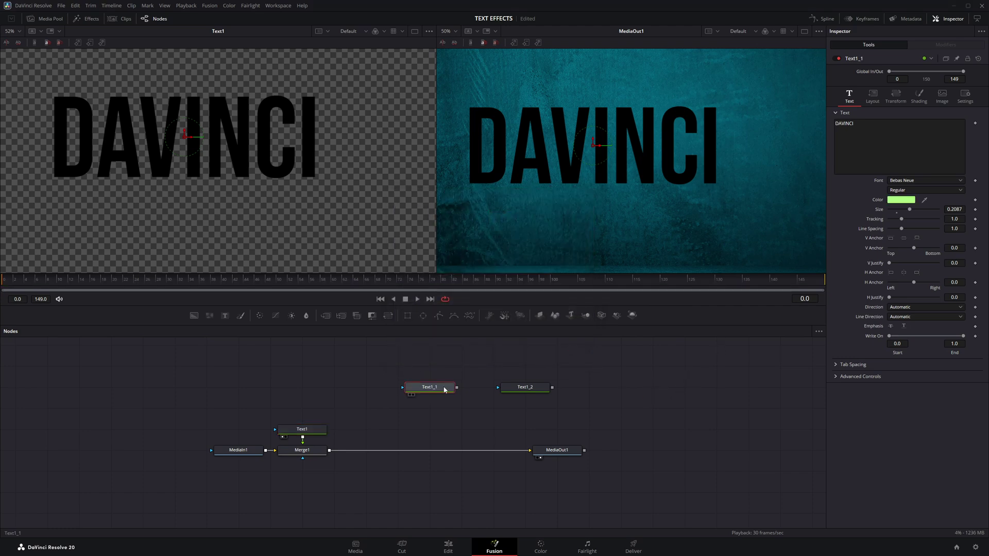
drag(439, 392, 439, 372)
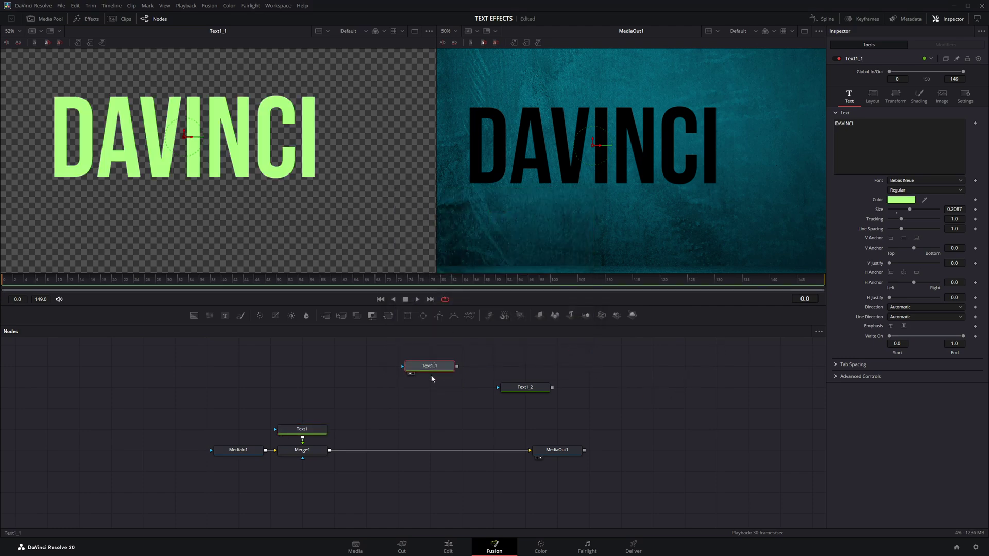
key(shift+space)
text(glo)
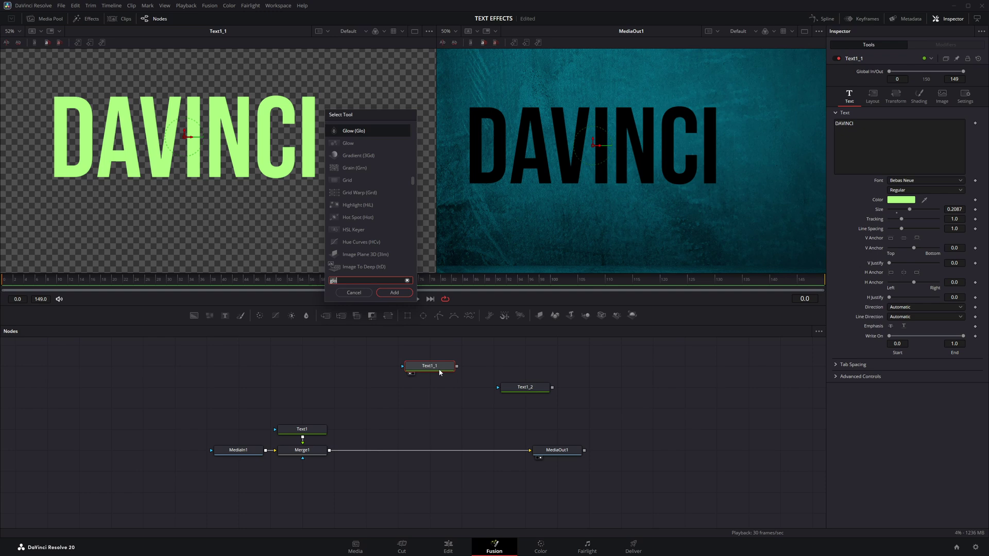
key(BackSpace)
key(BackSpace)
key(BackSpace)
text(box)
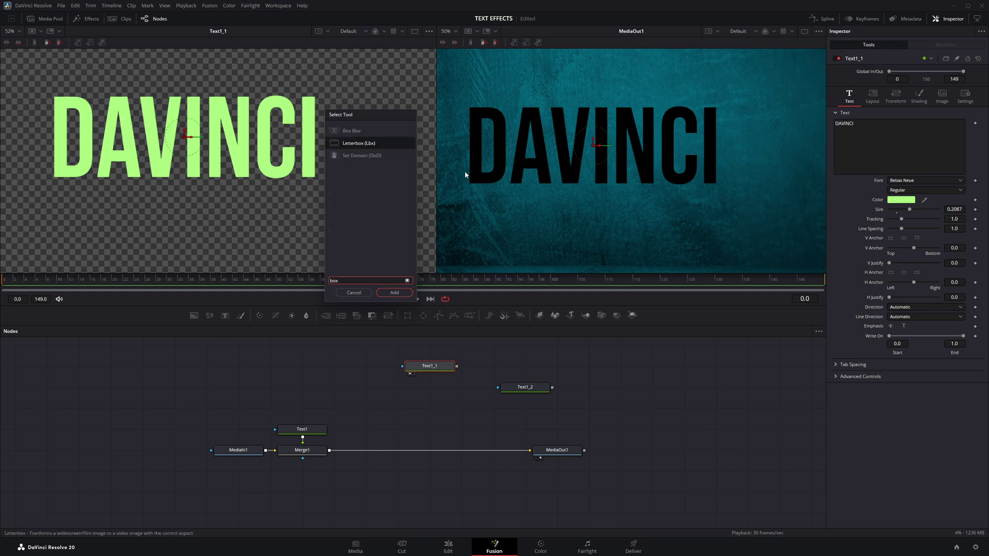
click(345, 130)
click(394, 292)
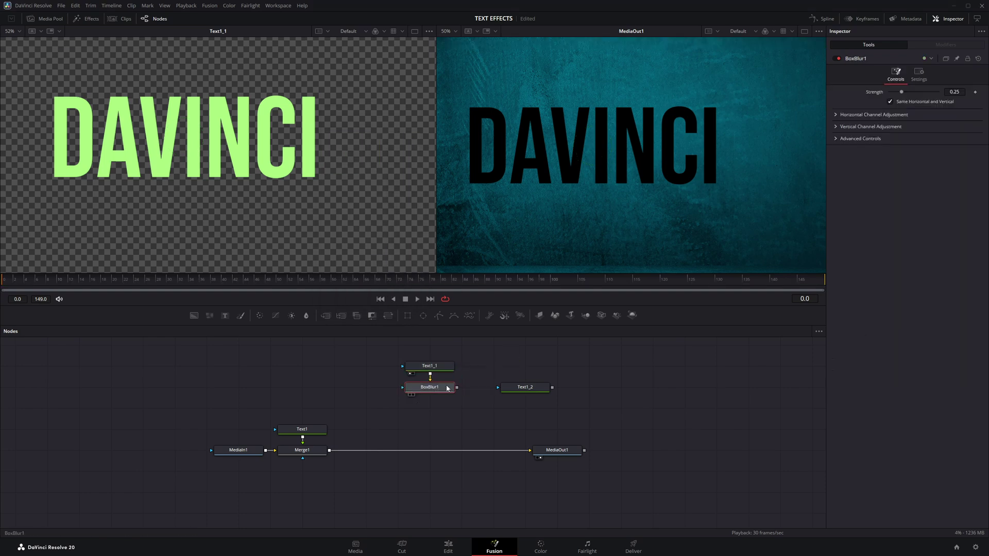
key(1)
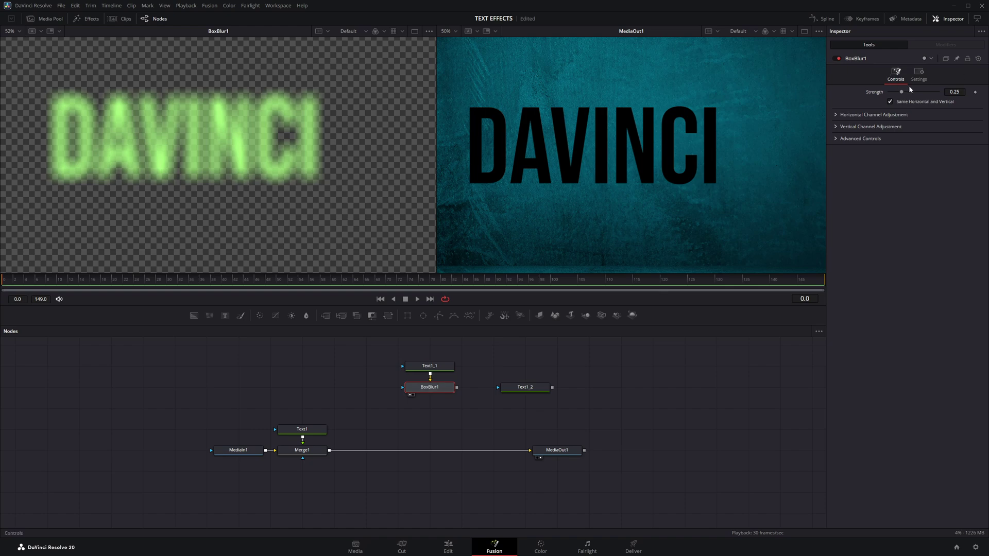
drag(901, 92, 921, 94)
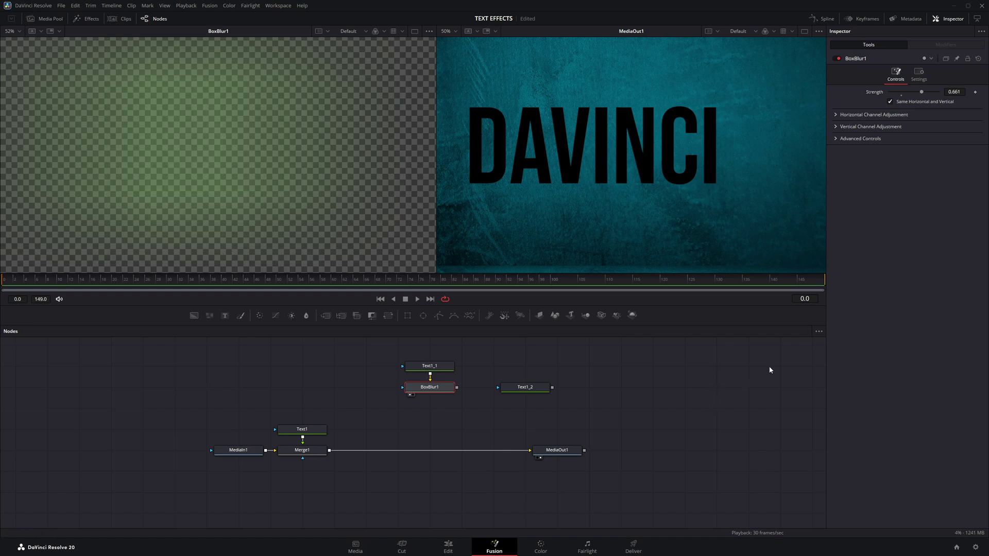
Chain a Soft Glow node and then a Glow node after Text1_2
drag(545, 393, 544, 371)
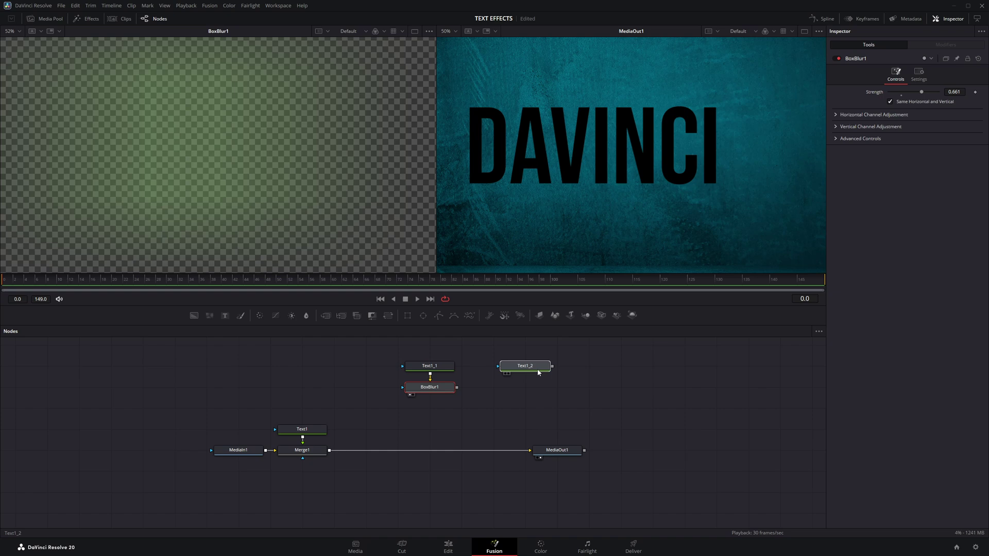
key(shift+space)
text(soft glow)
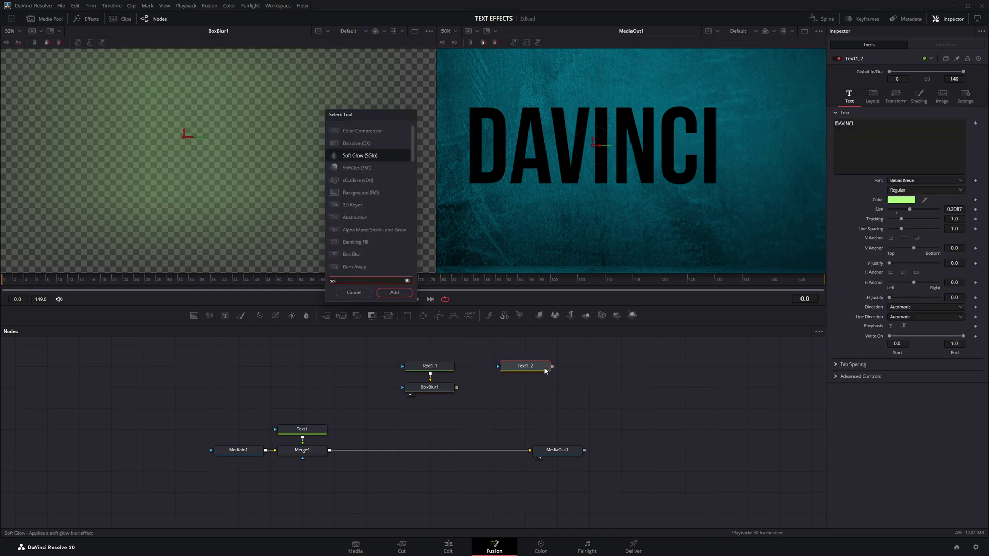
click(394, 292)
drag(599, 374, 535, 391)
key(shift+space)
text(glo)
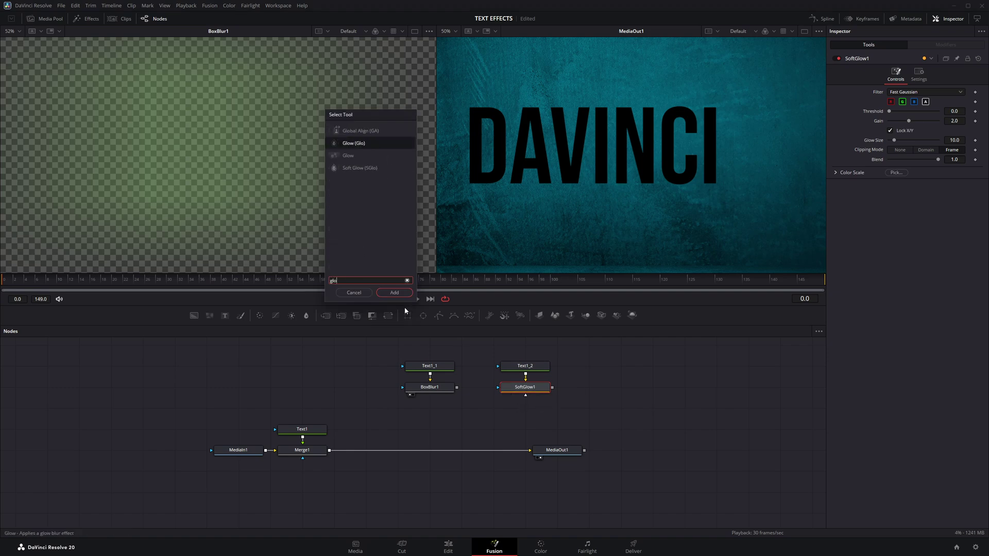
key(Return)
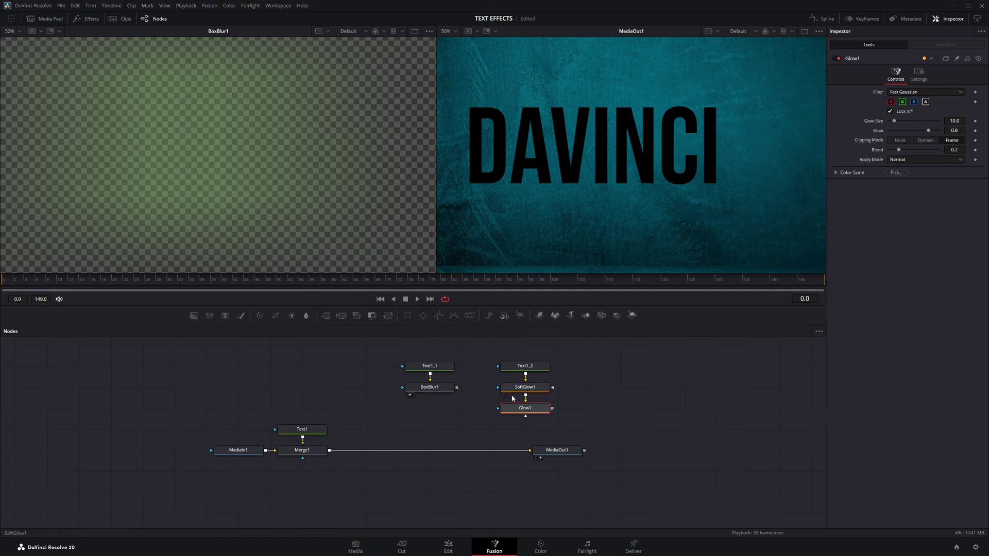
Set SoftGlow1 to gain 0.866, glow size 100 and blend 0.913
click(506, 395)
click(525, 387)
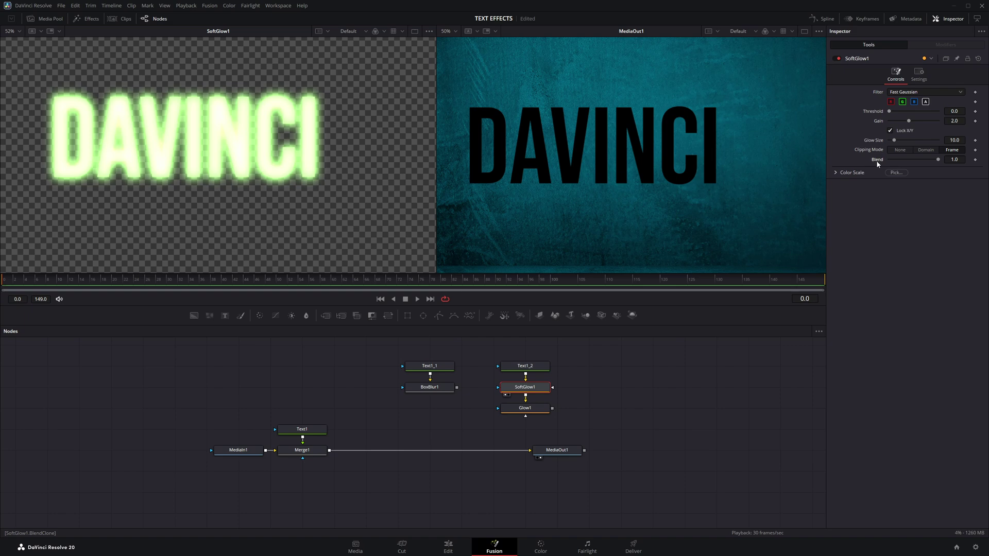
drag(909, 121, 936, 143)
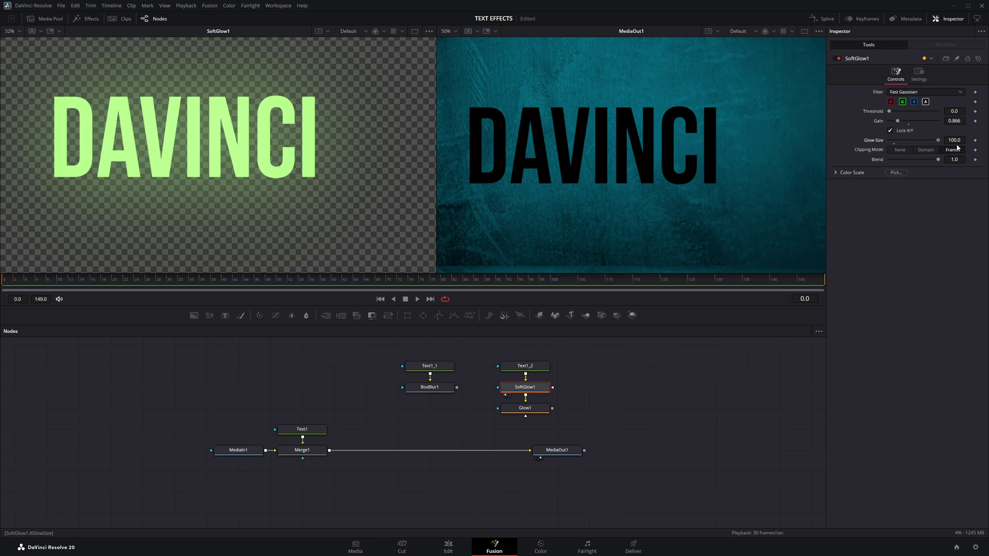
drag(938, 159, 934, 161)
Set Glow1 to Threshold mode with high 0.7, and merge BoxBlur1 with Glow1 as Merge2
click(546, 409)
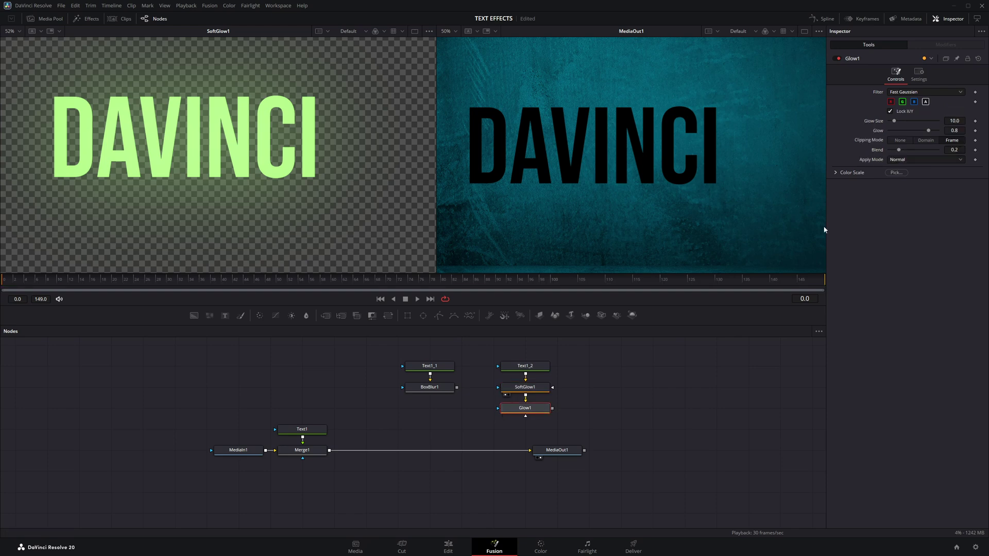
click(919, 160)
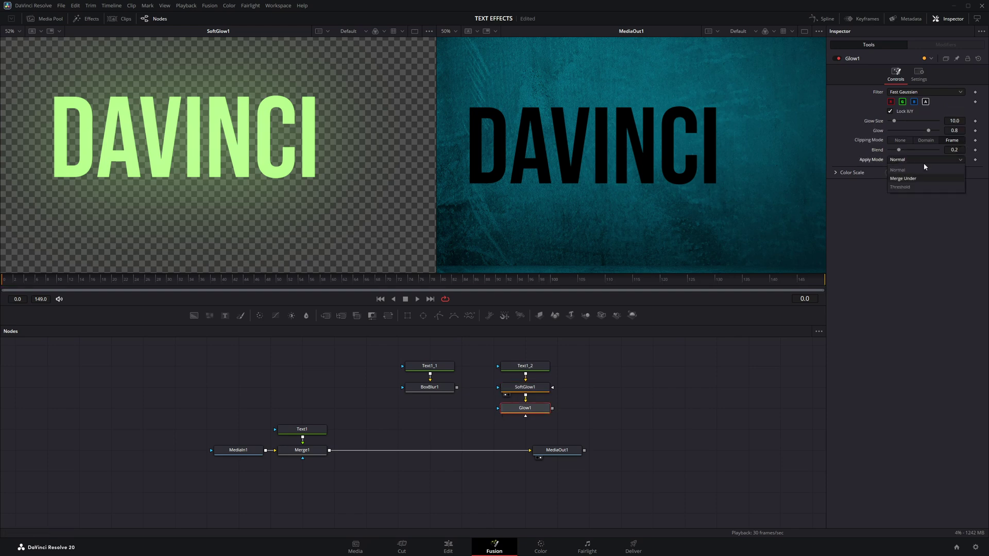
click(900, 187)
drag(964, 170, 943, 170)
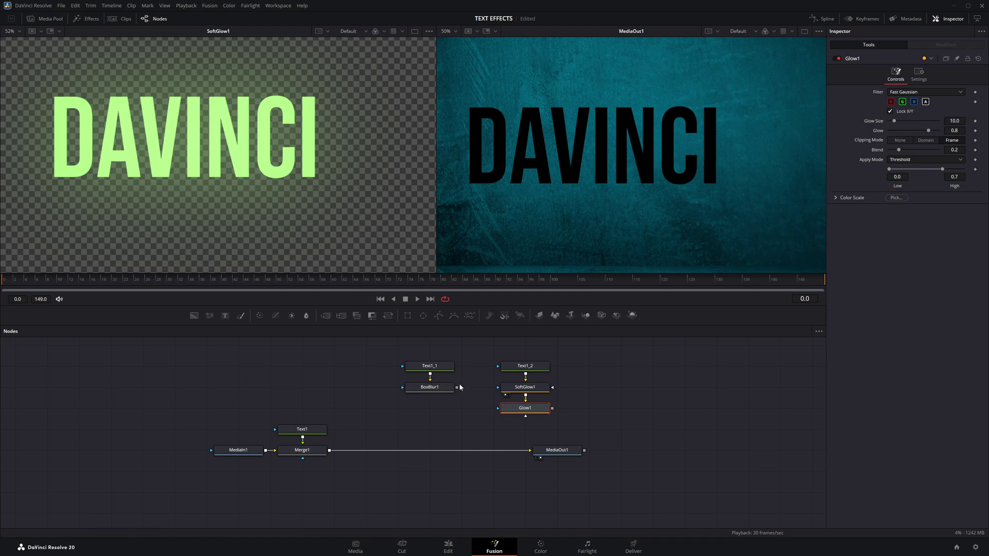
drag(457, 387, 552, 409)
Layer Merge2 over Merge1 as Merge3, then set SoftGlow1 gain 0.433 and Glow1 high 0.928
drag(464, 414, 439, 415)
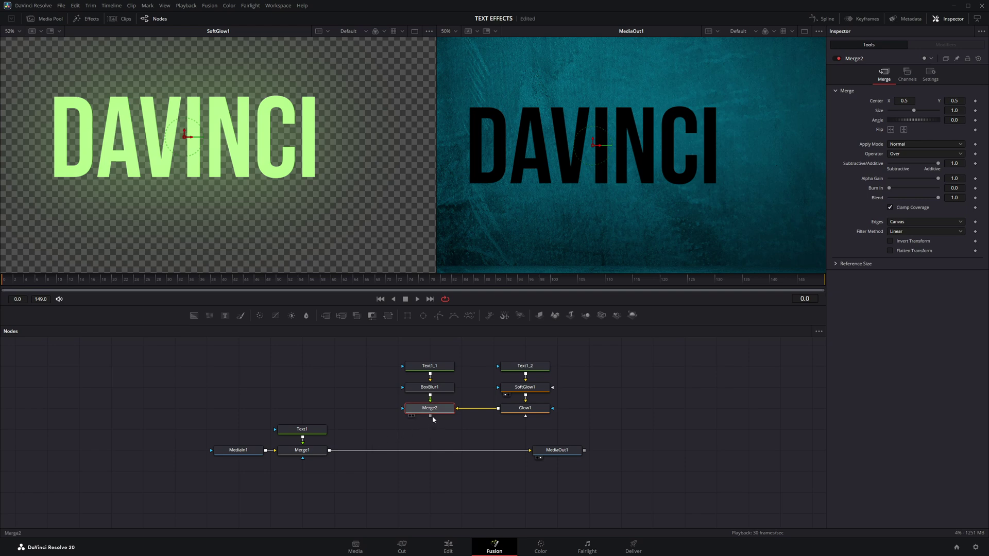
drag(431, 416, 330, 451)
click(525, 386)
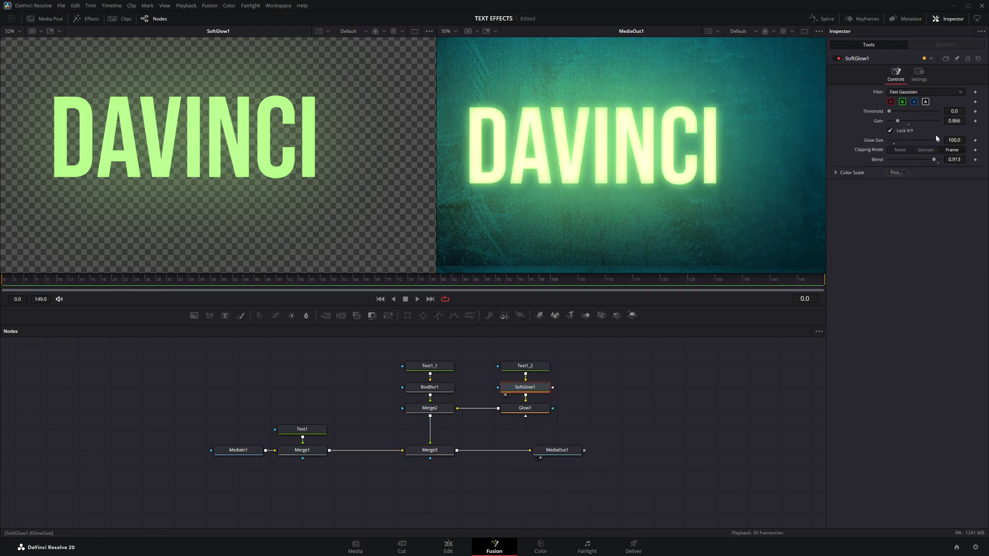
drag(897, 122, 891, 128)
click(524, 408)
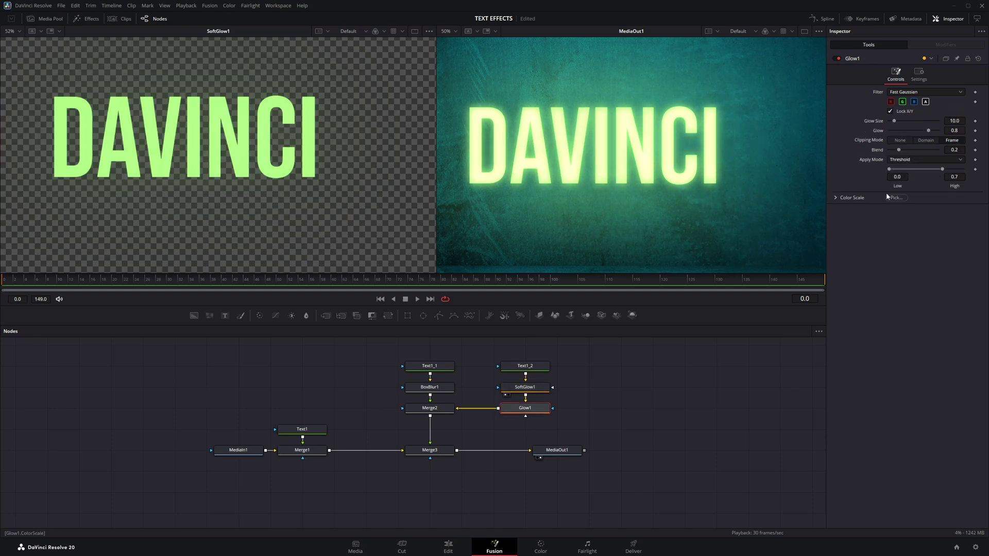
drag(935, 169, 957, 175)
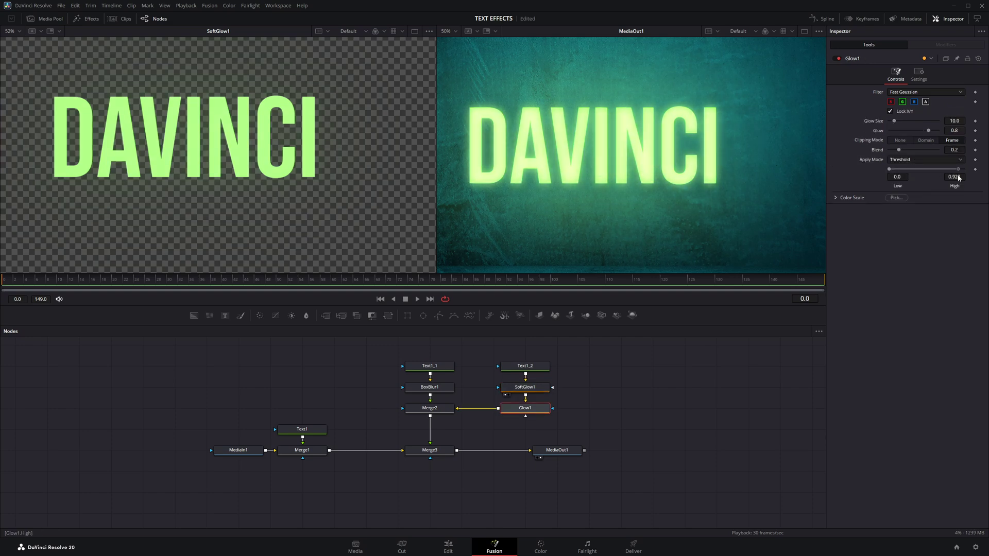
Keyframe Merge3's Blend between 1.0 and 0.0 across frames 0–4, then play back the flicker
click(448, 453)
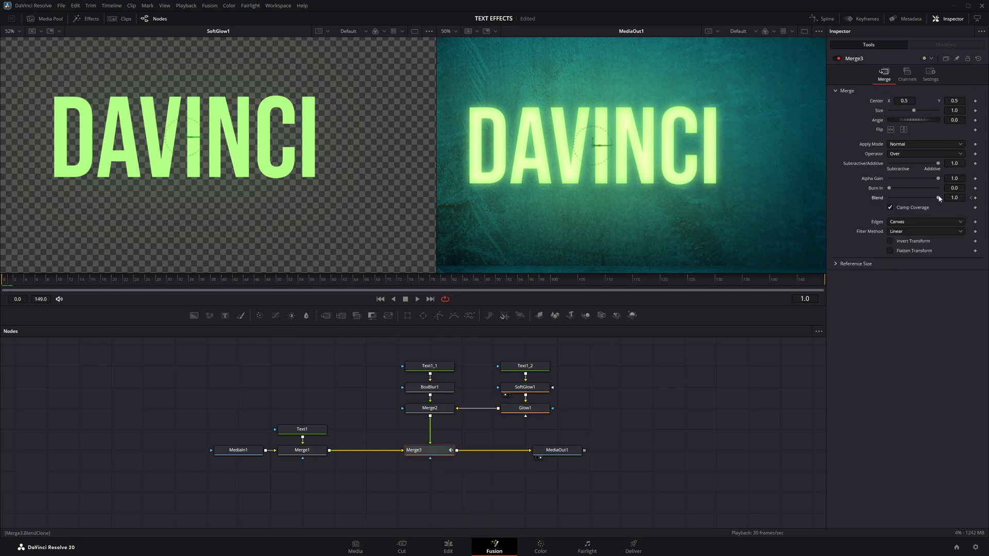
mouse_move(938, 199)
mouse_down()
mouse_move(873, 202)
mouse_move(955, 201)
mouse_up()
key(Right)
key(Right)
mouse_move(941, 201)
mouse_down()
mouse_move(892, 202)
mouse_move(938, 201)
mouse_up()
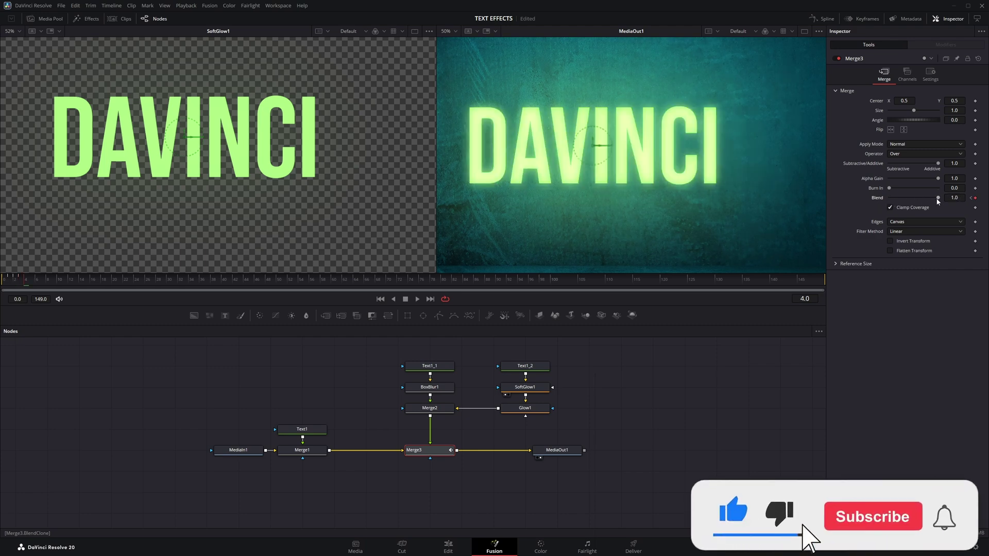
key(space)
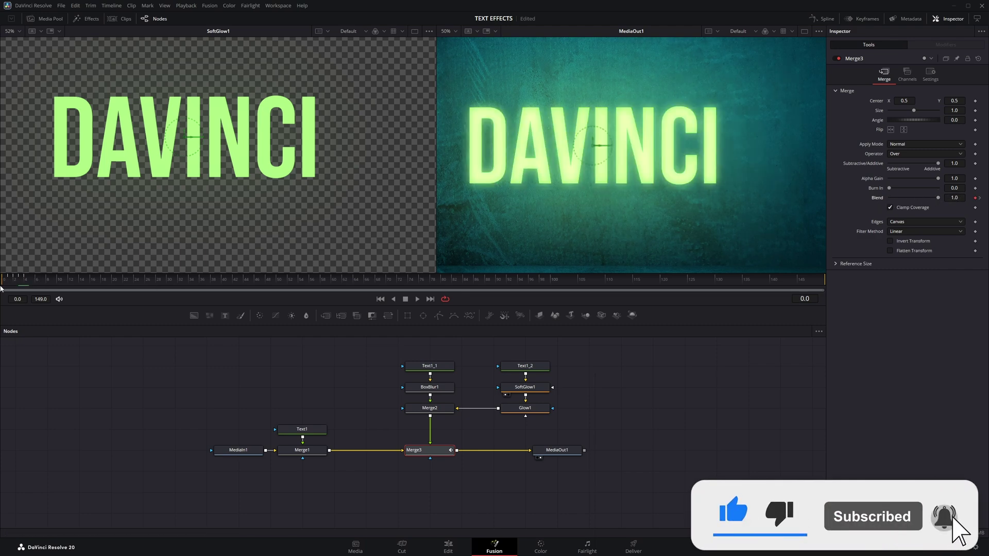